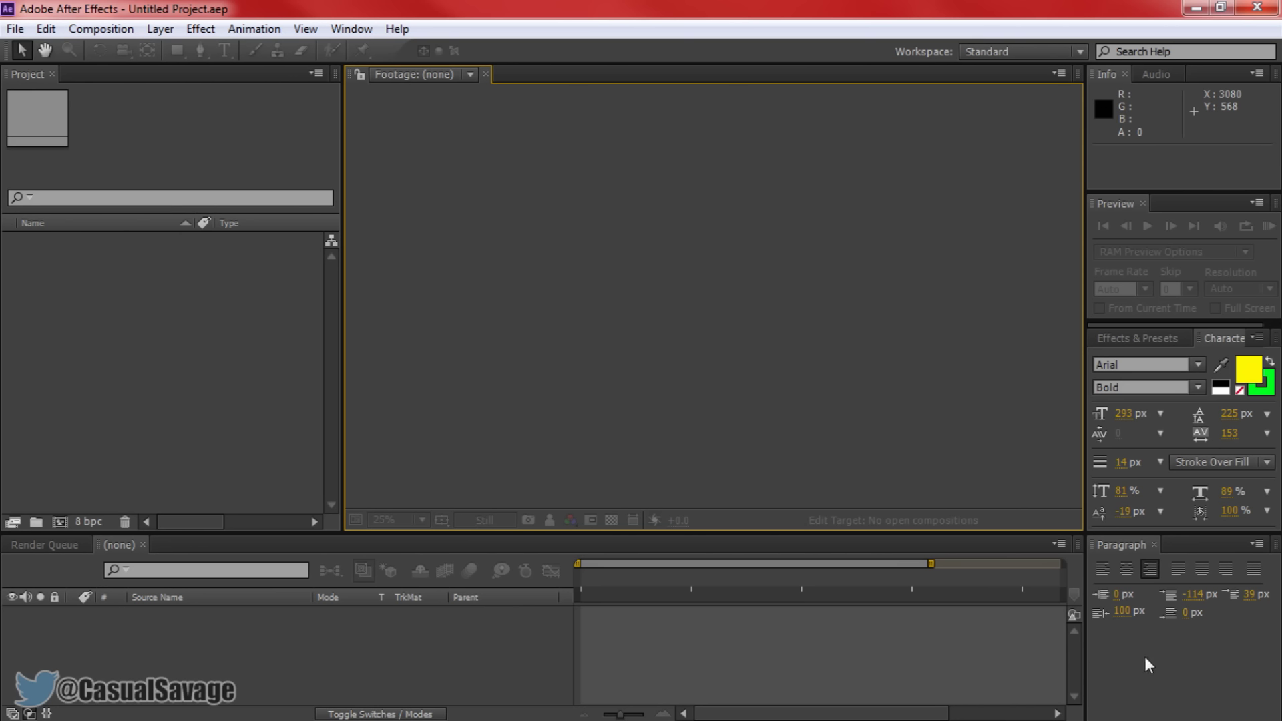
# - Reset the empty project's interface to the Standard workspace layout
pyautogui.click(361, 31)
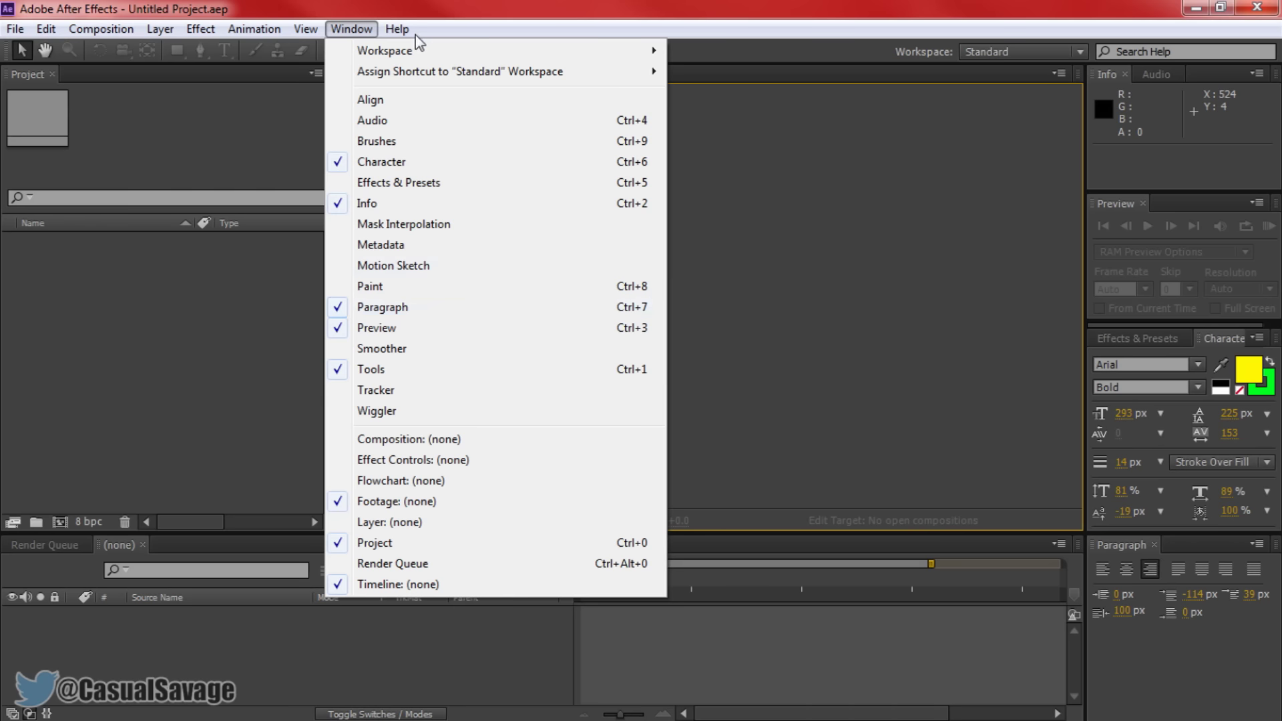
pyautogui.moveTo(363, 54)
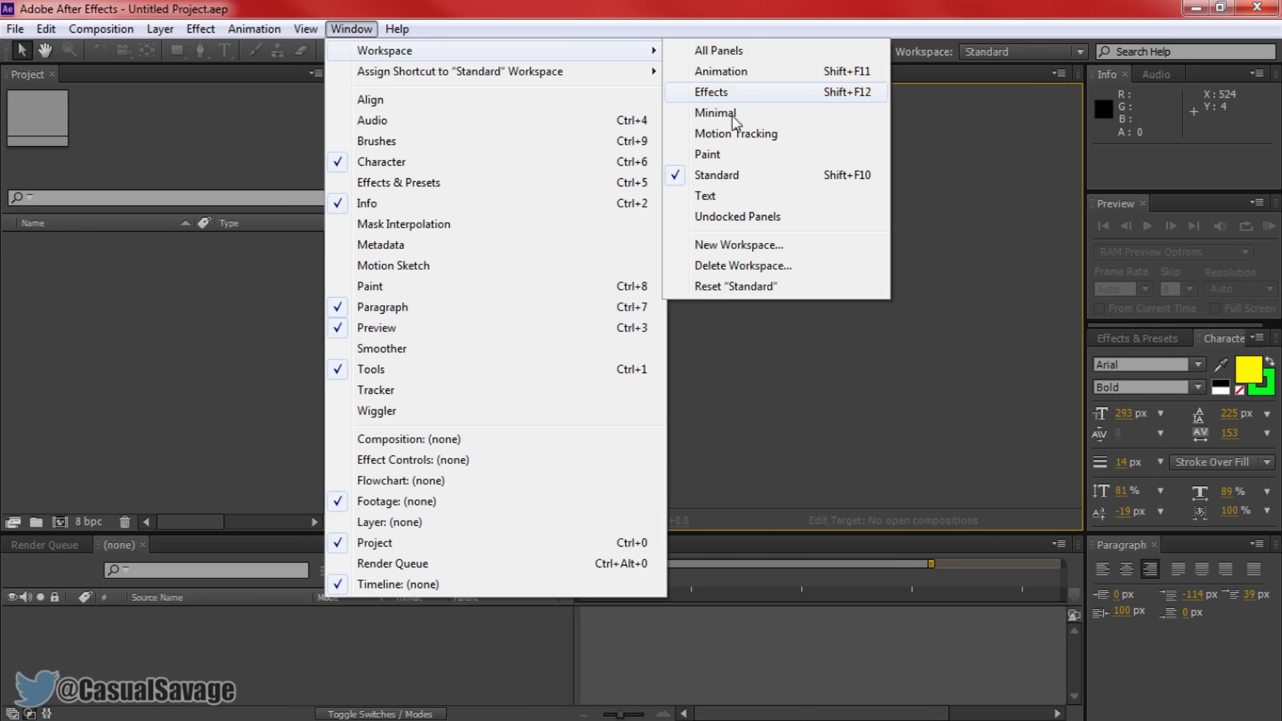
pyautogui.click(742, 175)
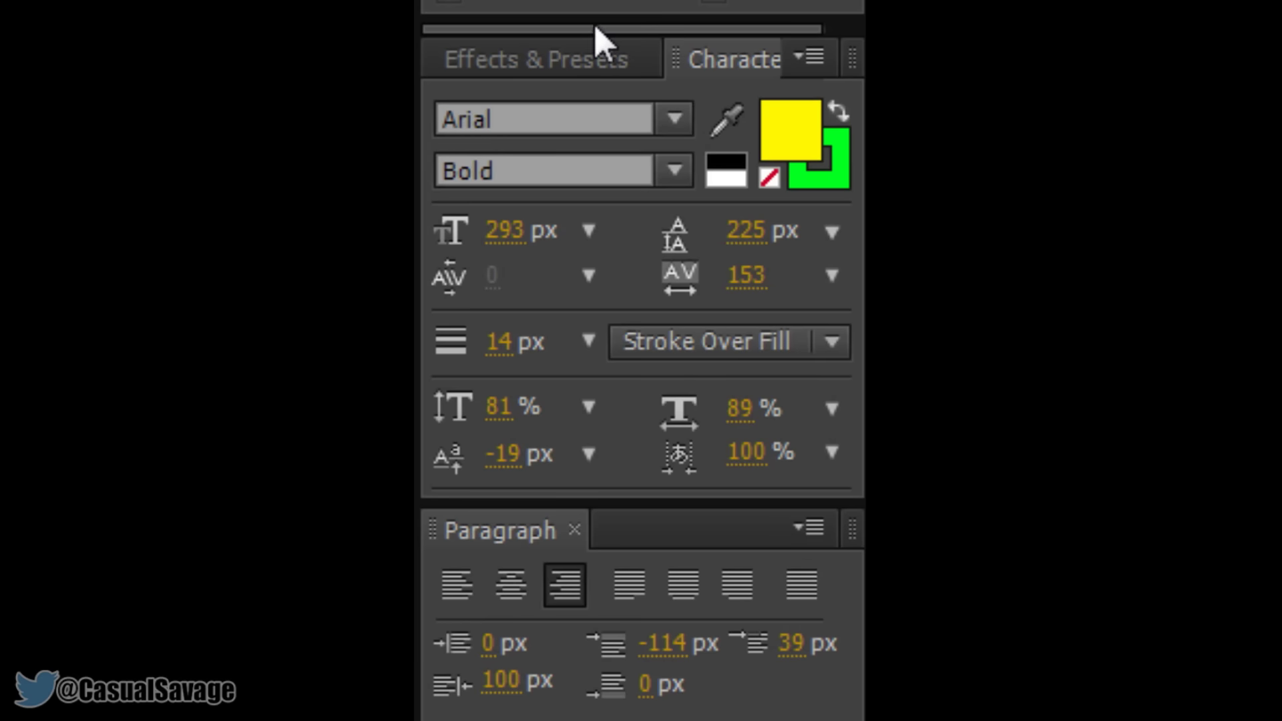
pyautogui.moveTo(1163, 330); pyautogui.dragTo(1248, 339)
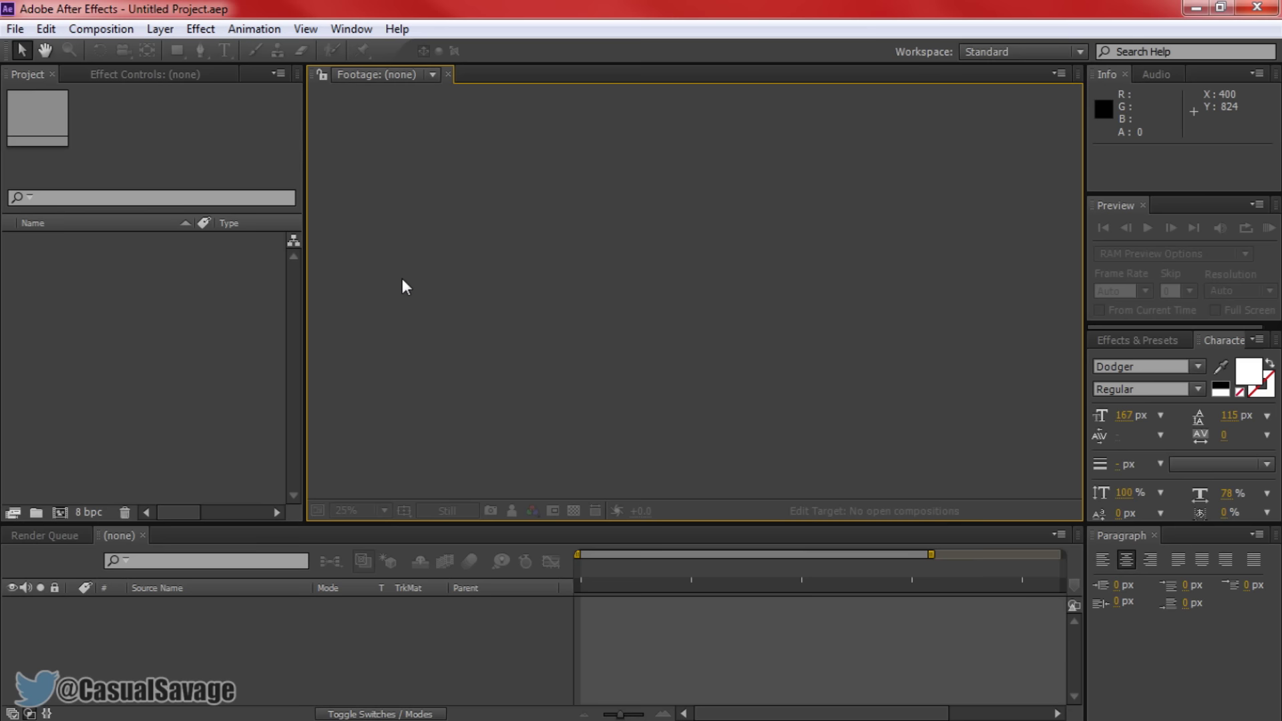
# - Create Comp 1 from the HDTV 1080 29.97 preset (1920×1080) with a black background
pyautogui.click(118, 30)
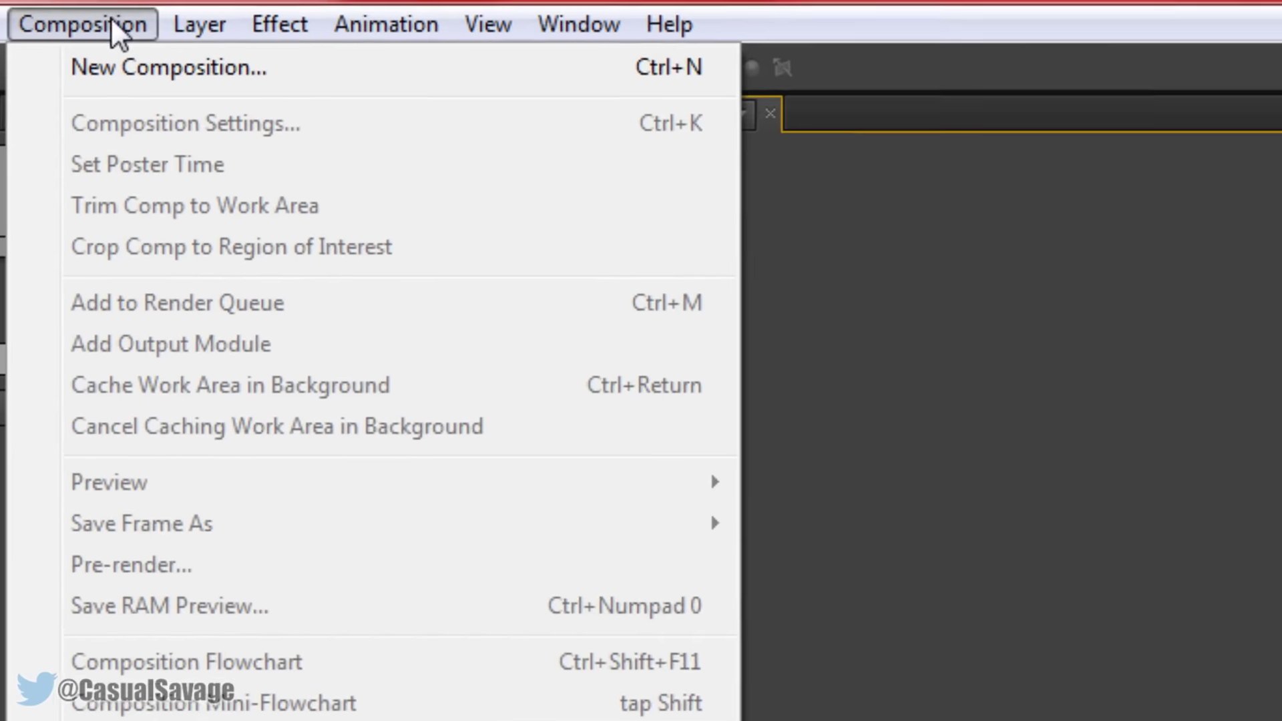
pyautogui.click(130, 70)
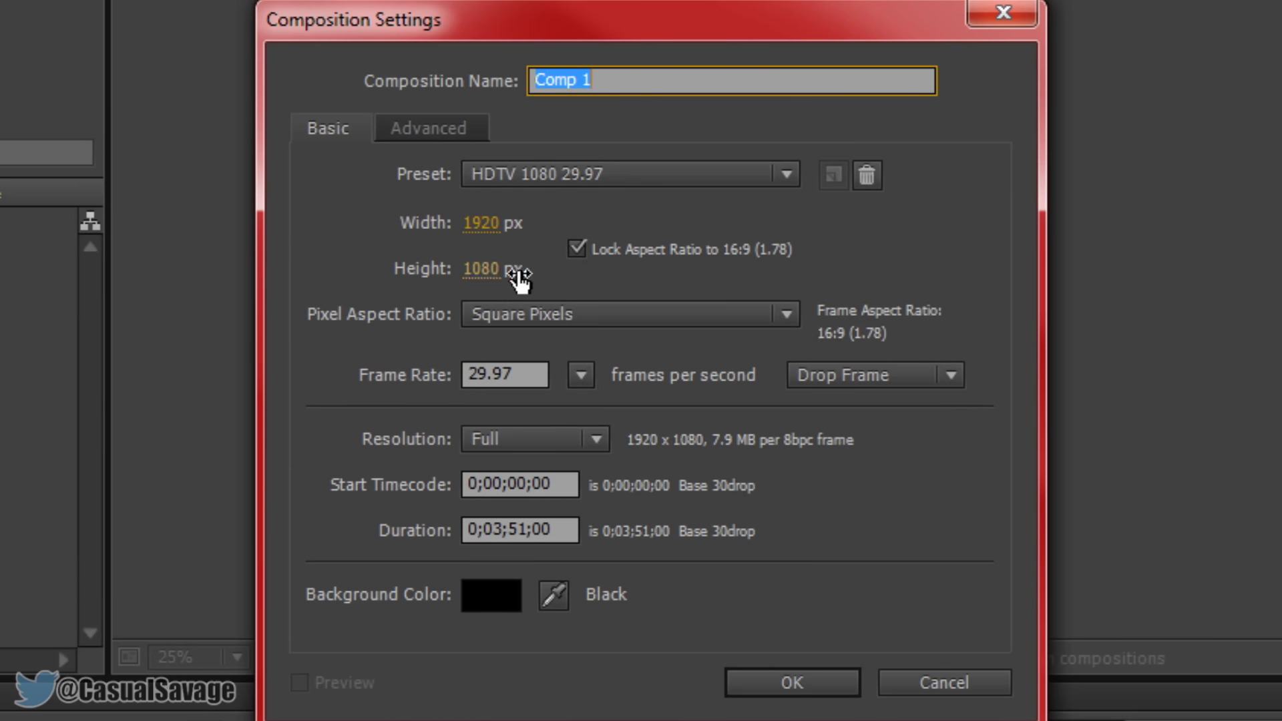
pyautogui.click(791, 684)
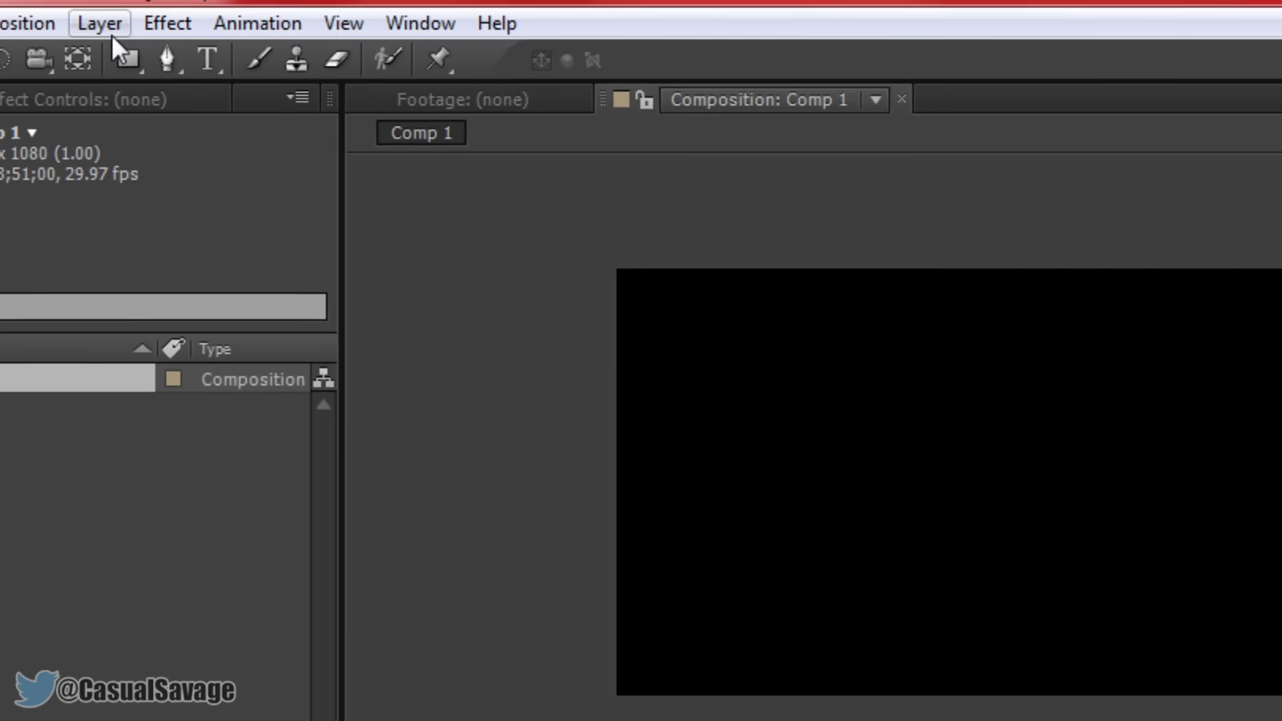
pyautogui.click(159, 28)
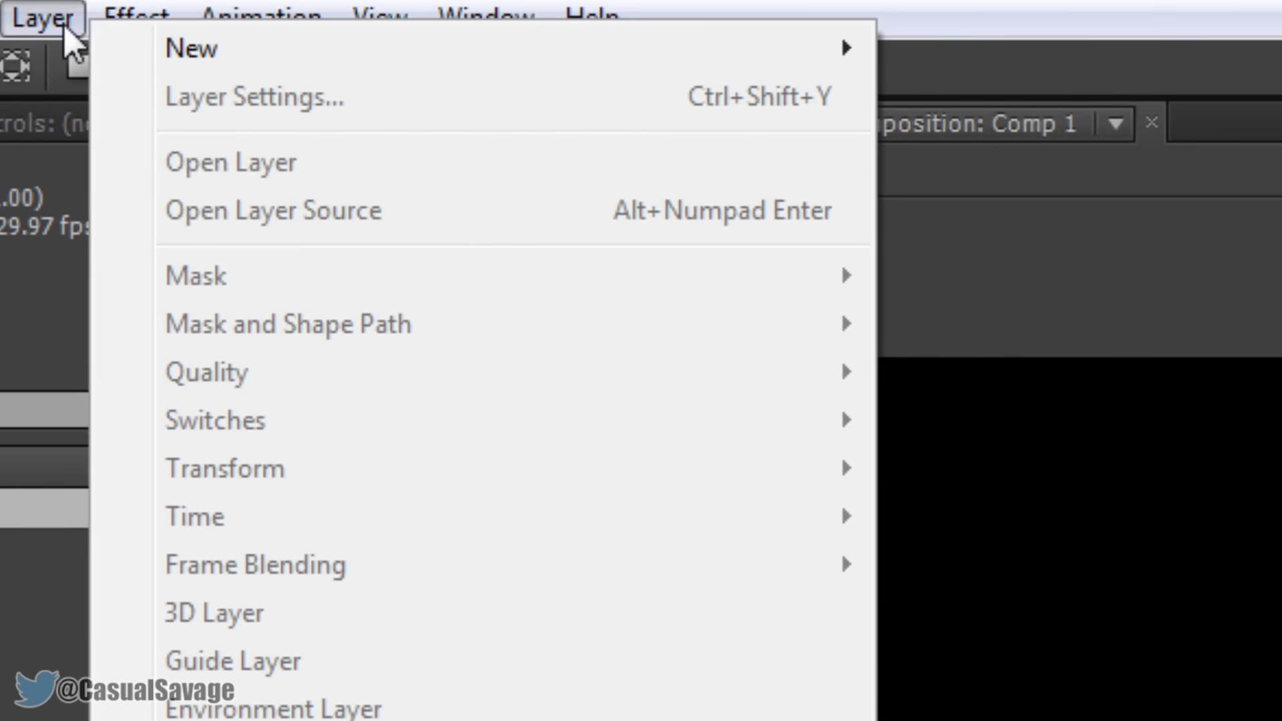
# - Add a text layer reading CASUAL over SAVAGE on two lines and select all of it
pyautogui.moveTo(275, 52)
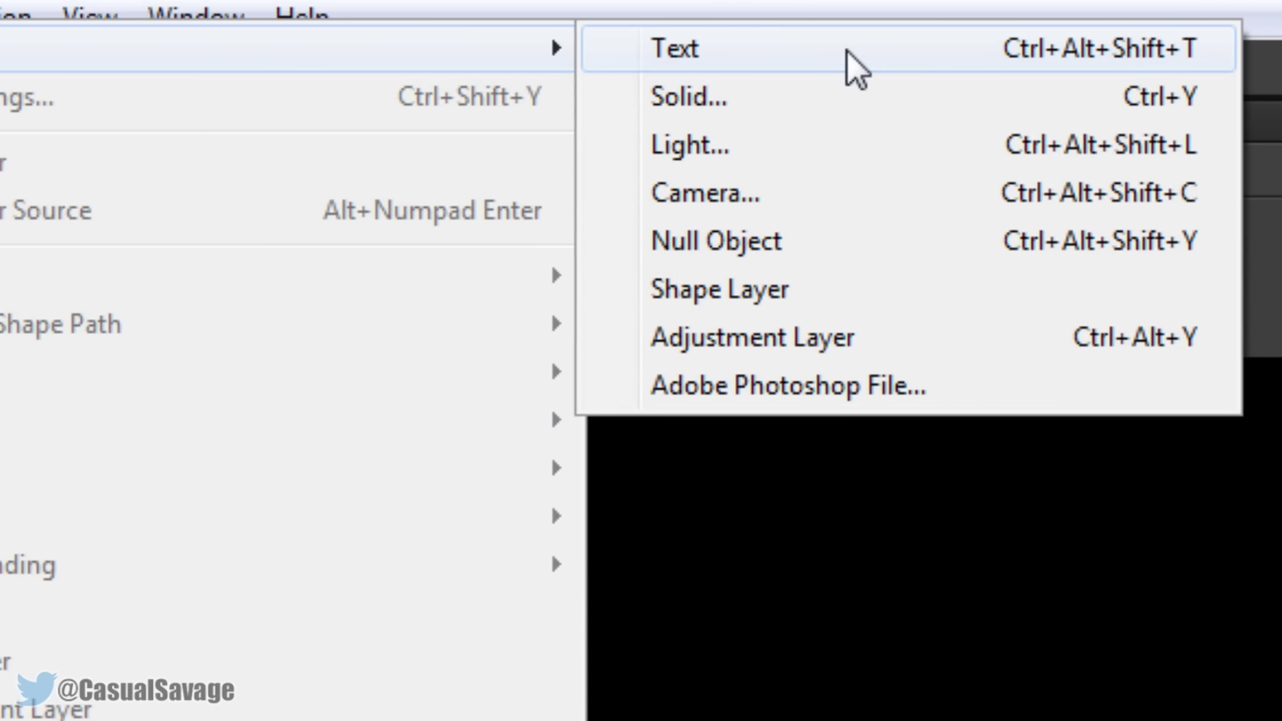
pyautogui.click(846, 51)
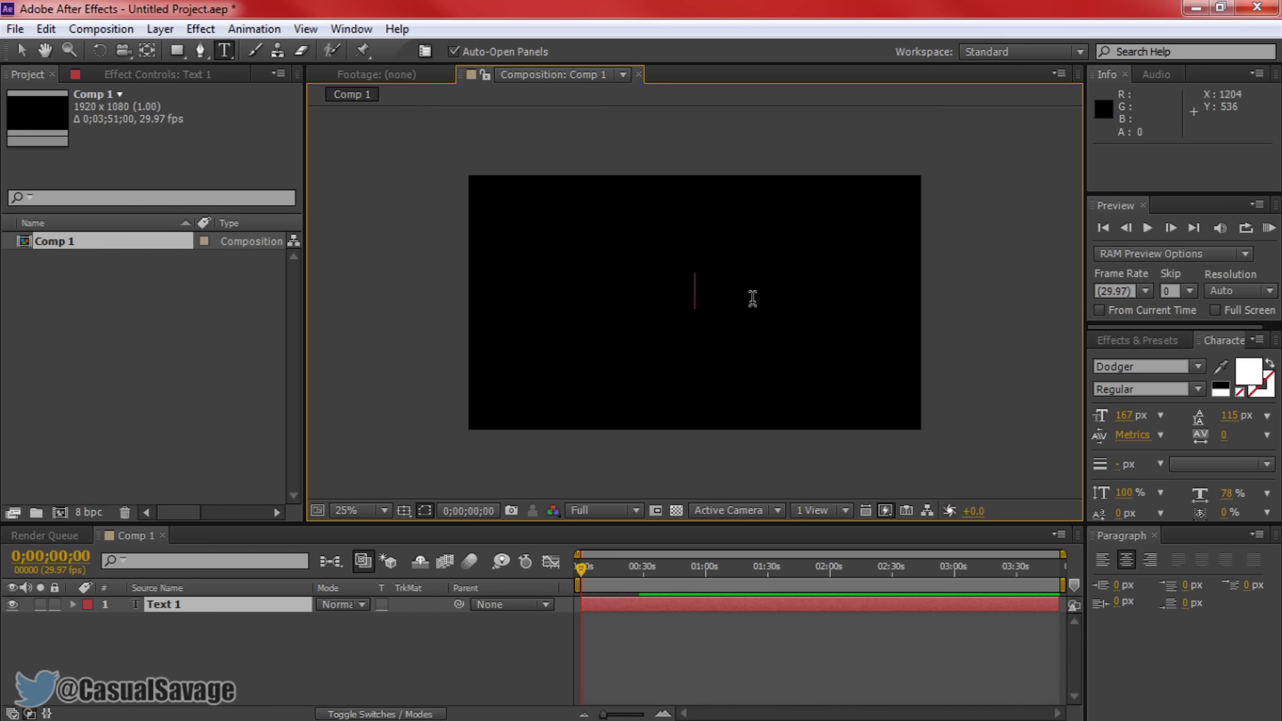
pyautogui.write('CASUAL ')
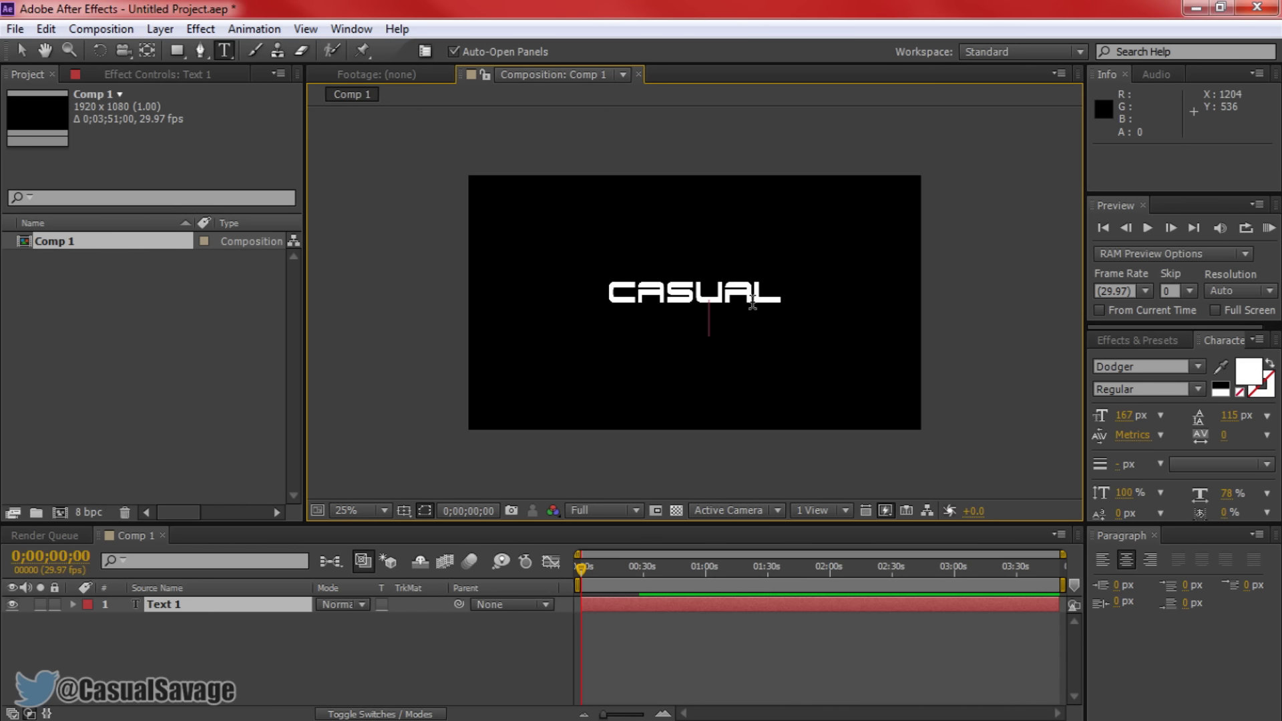
pyautogui.write('SAVAGE')
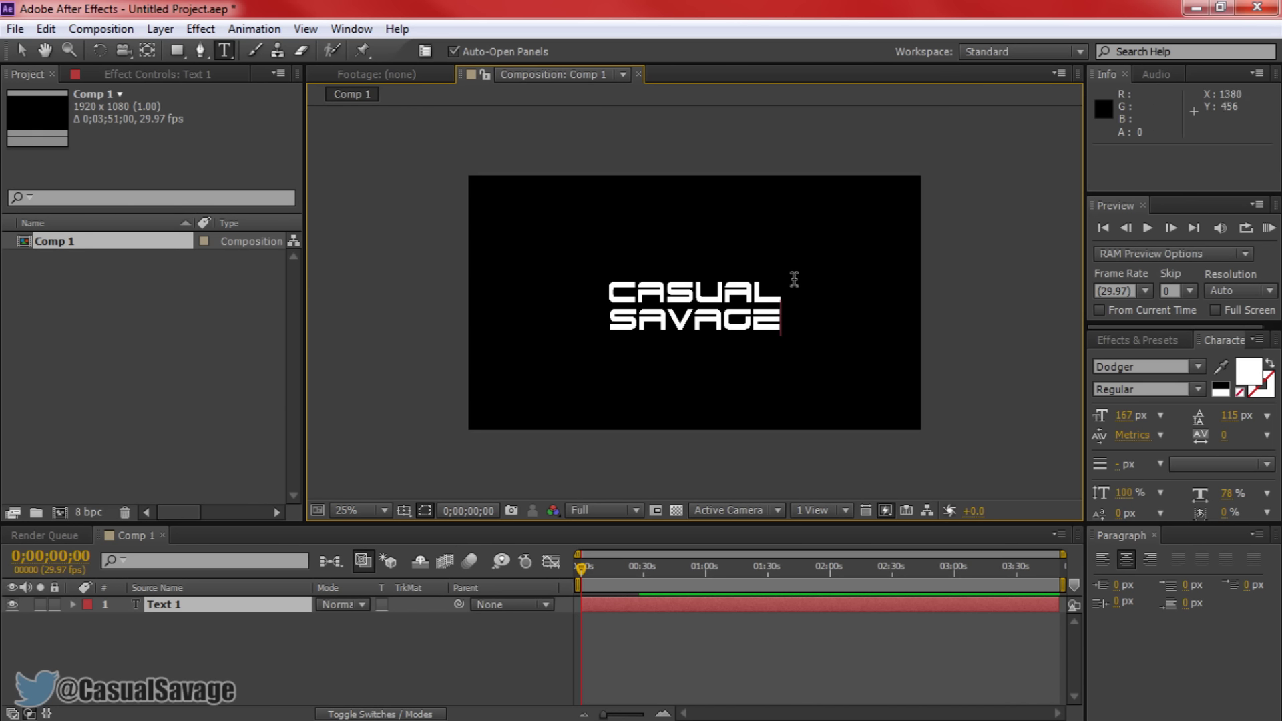
pyautogui.moveTo(785, 327); pyautogui.dragTo(569, 278)
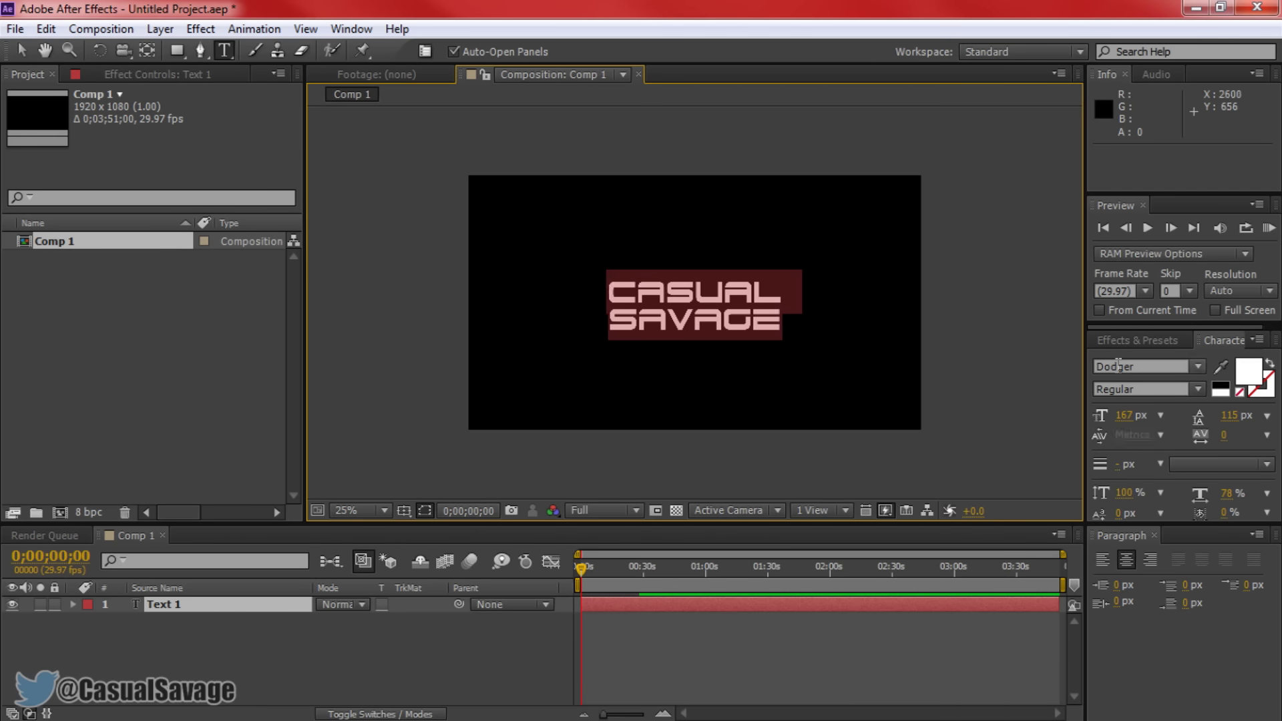
# - Change the text font from Dodger to Arial Bold, briefly trying Courier first
pyautogui.click(1200, 366)
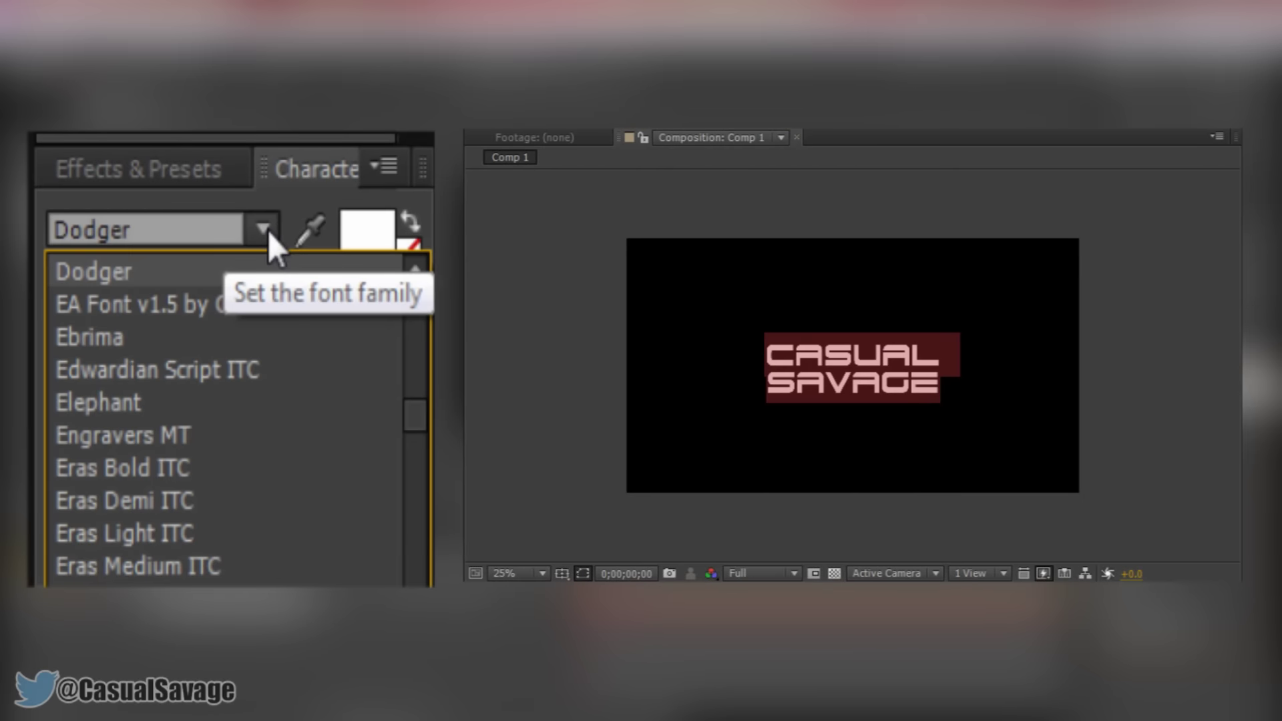
pyautogui.moveTo(412, 419)
pyautogui.mouseDown()
pyautogui.moveTo(400, 362)
pyautogui.moveTo(390, 586)
pyautogui.moveTo(360, 431)
pyautogui.moveTo(362, 358)
pyautogui.moveTo(369, 402)
pyautogui.mouseUp()
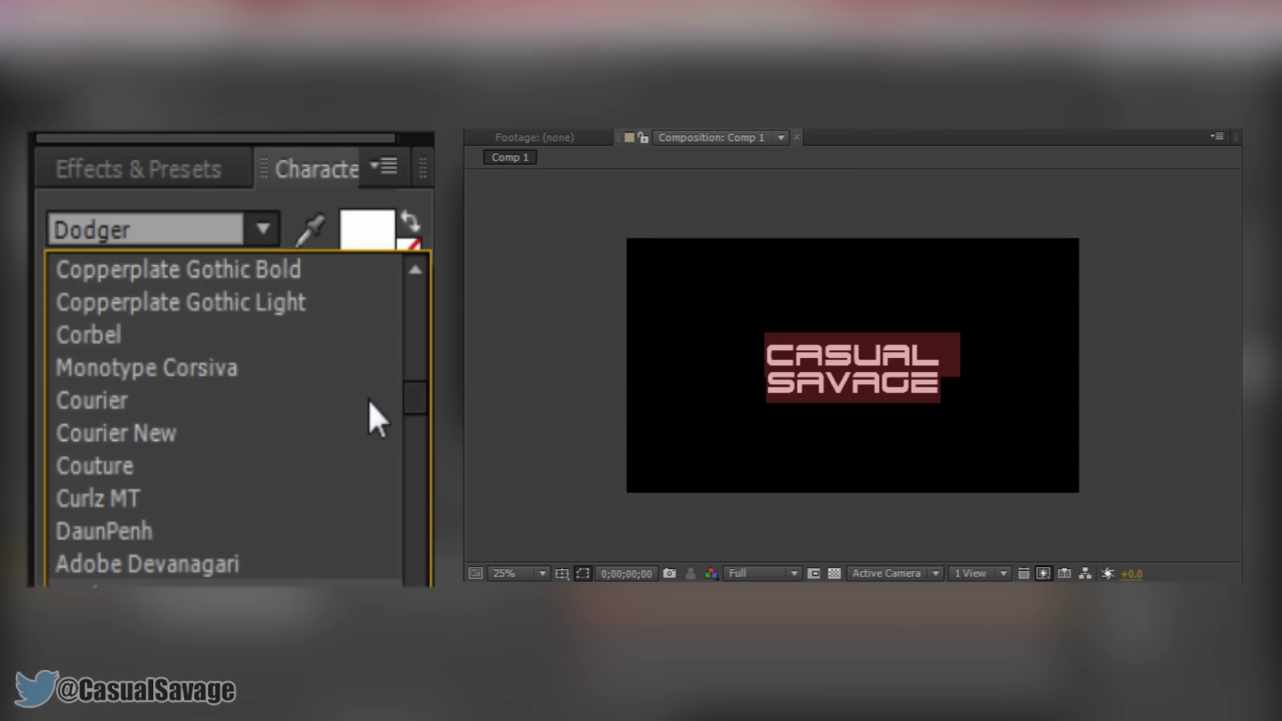
pyautogui.click(369, 401)
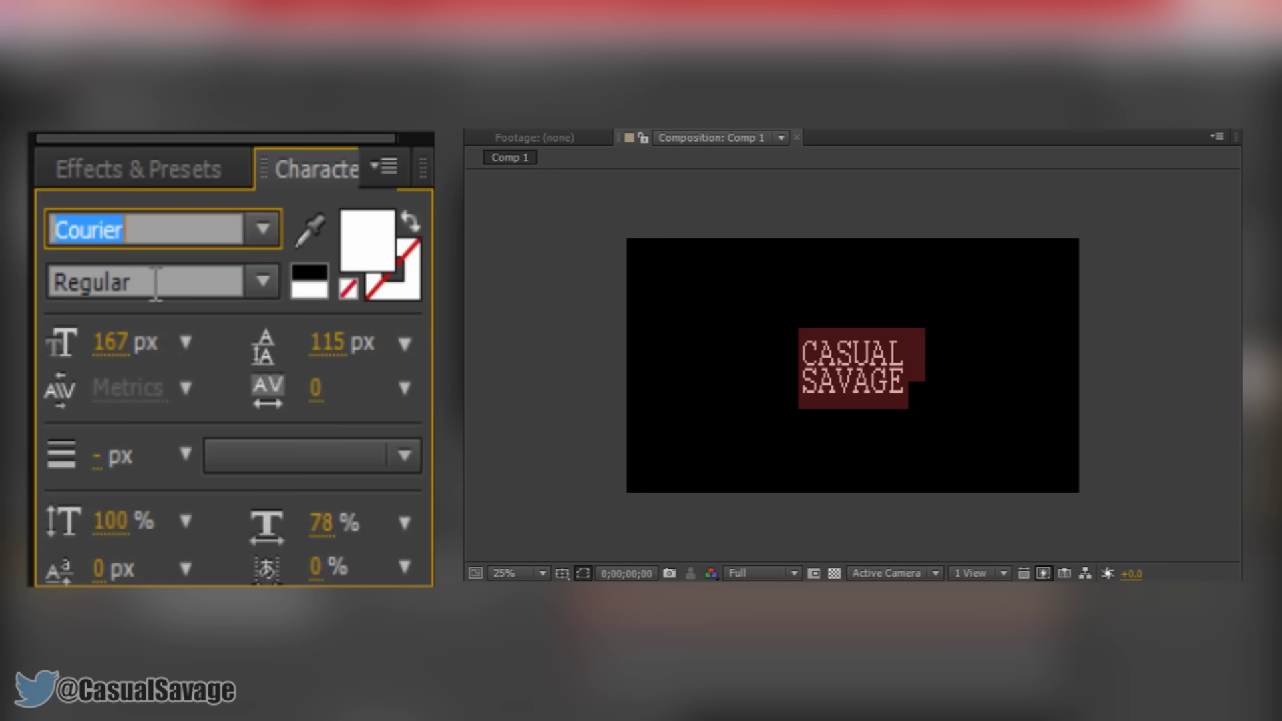
pyautogui.click(257, 287)
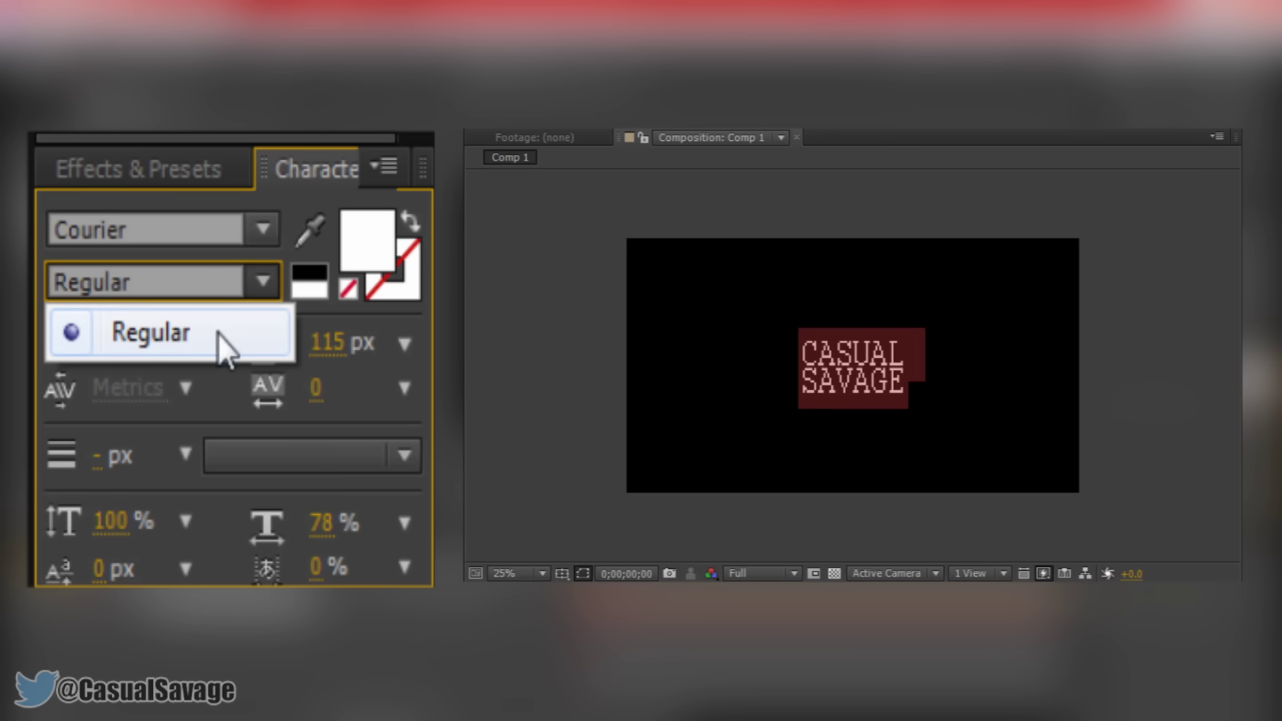
pyautogui.click(260, 230)
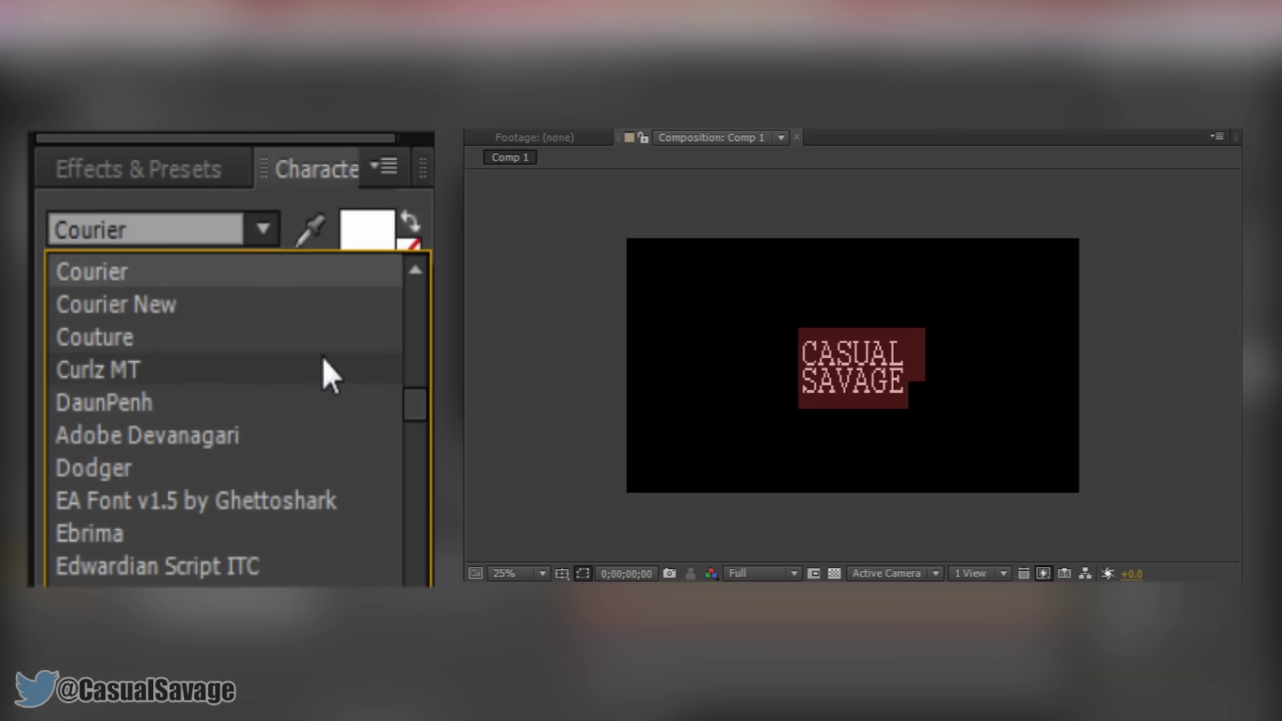
pyautogui.scroll(15, 324, 361)
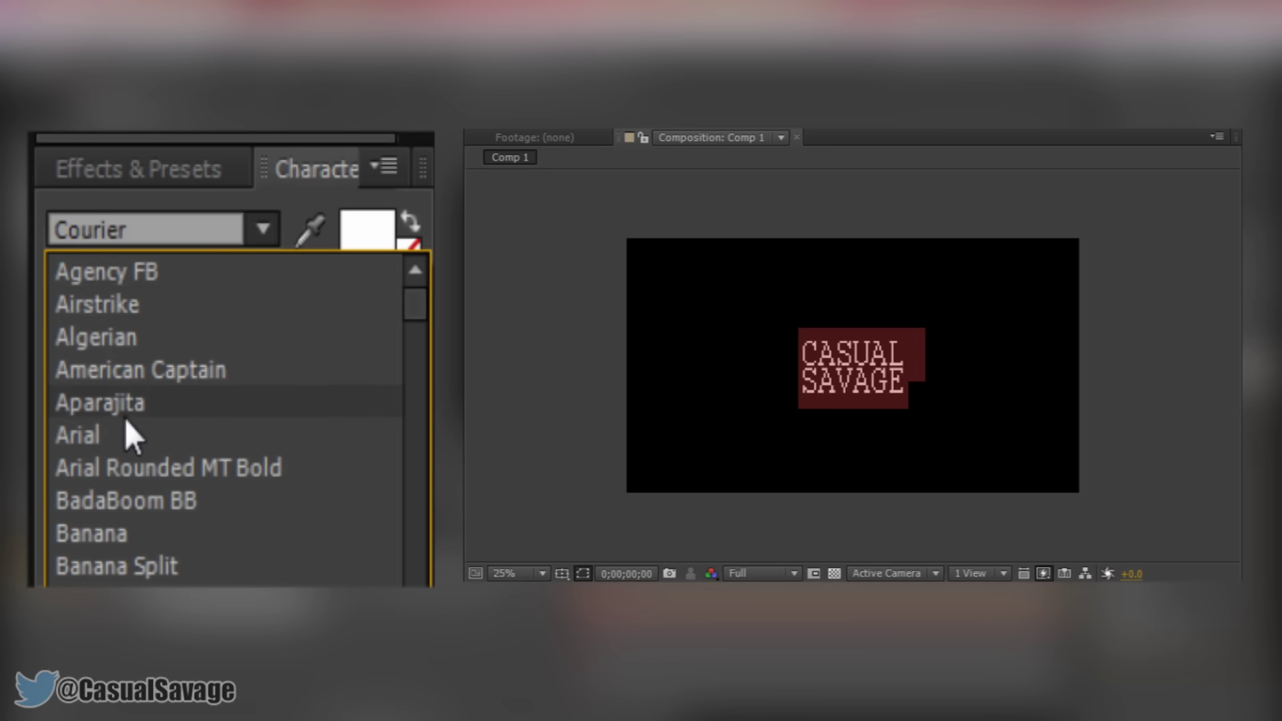
pyautogui.click(130, 434)
pyautogui.click(263, 287)
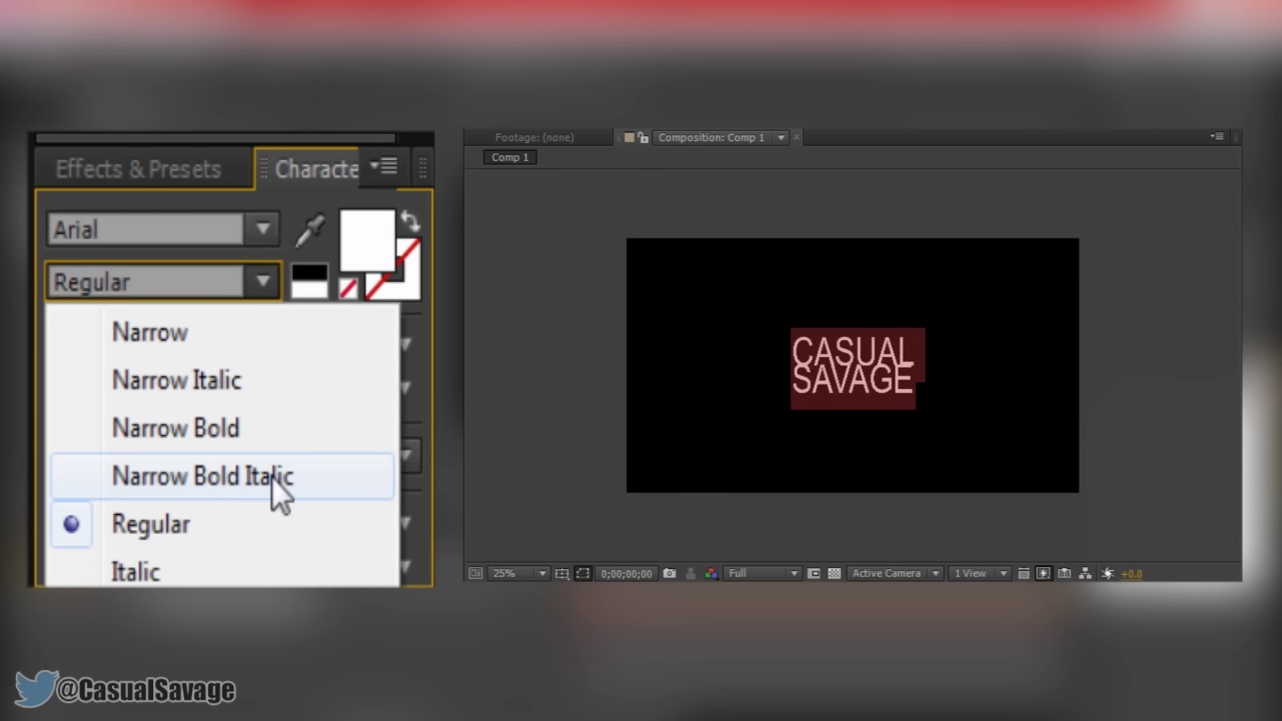
pyautogui.click(151, 620)
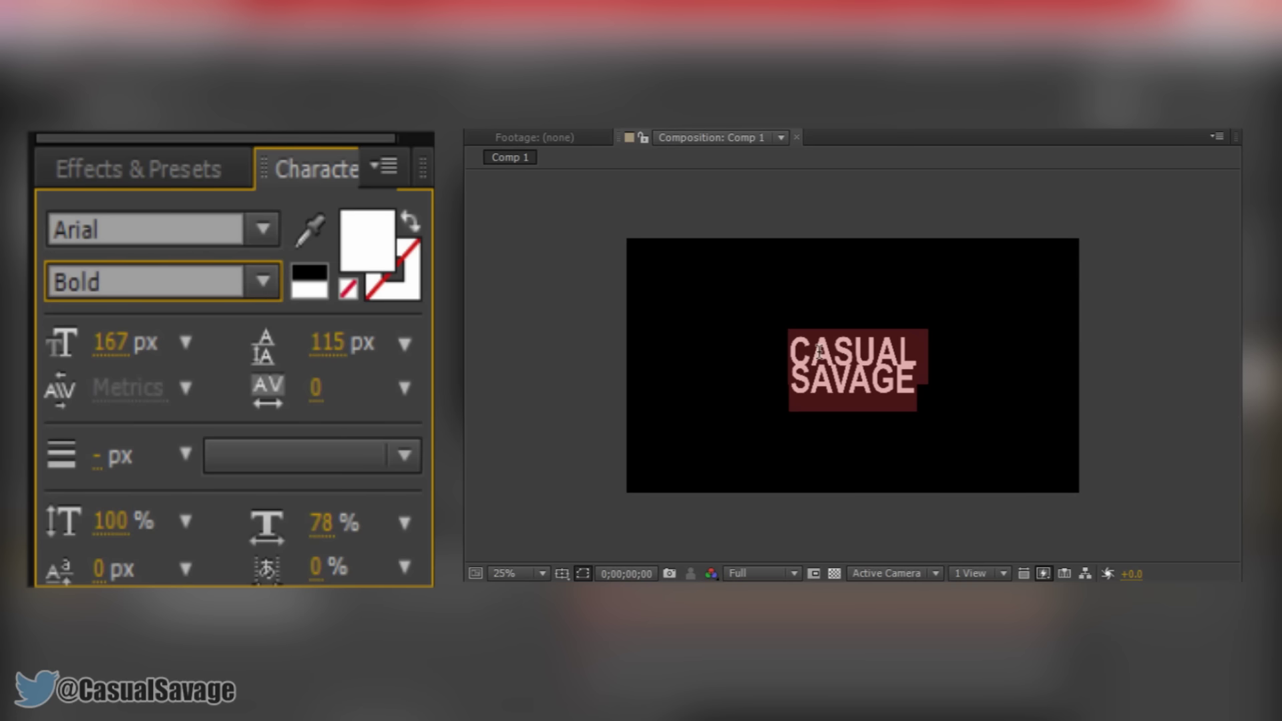
# - Set the title's font size to 293 px and its leading to 225 px
pyautogui.click(322, 344)
pyautogui.moveTo(322, 344); pyautogui.dragTo(379, 342)
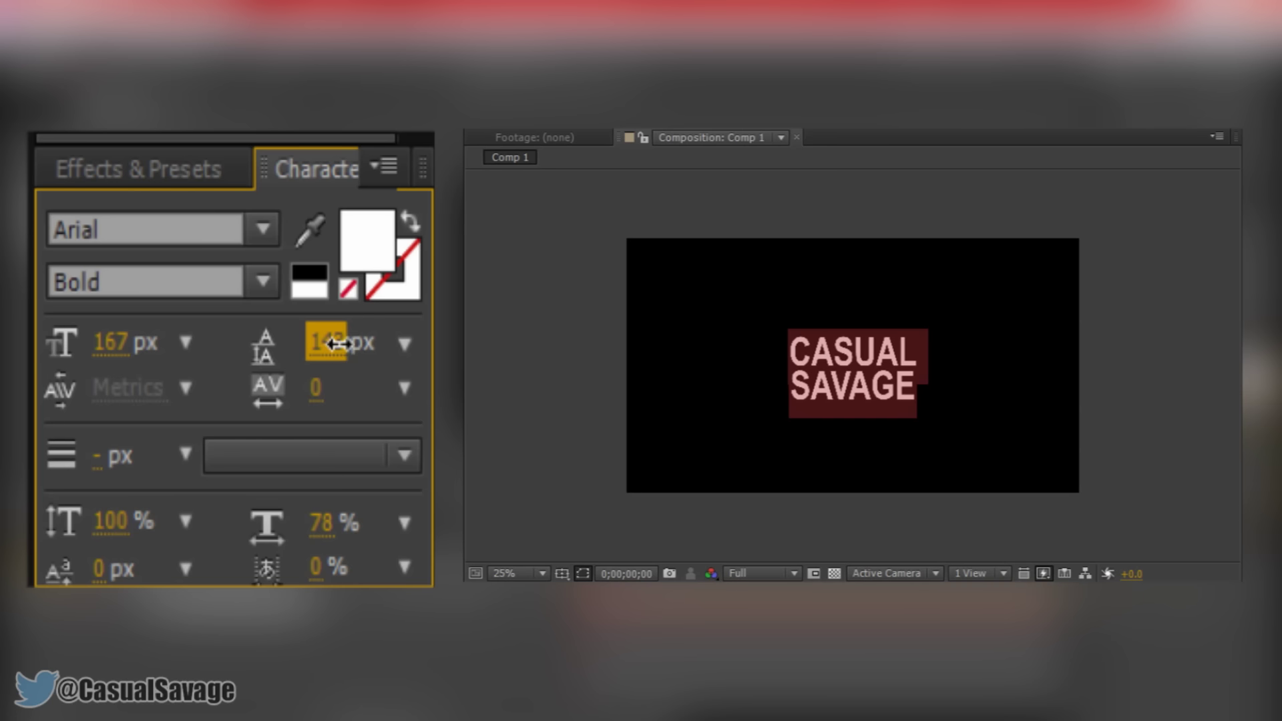
pyautogui.moveTo(338, 343)
pyautogui.mouseDown()
pyautogui.moveTo(286, 354)
pyautogui.moveTo(326, 353)
pyautogui.mouseUp()
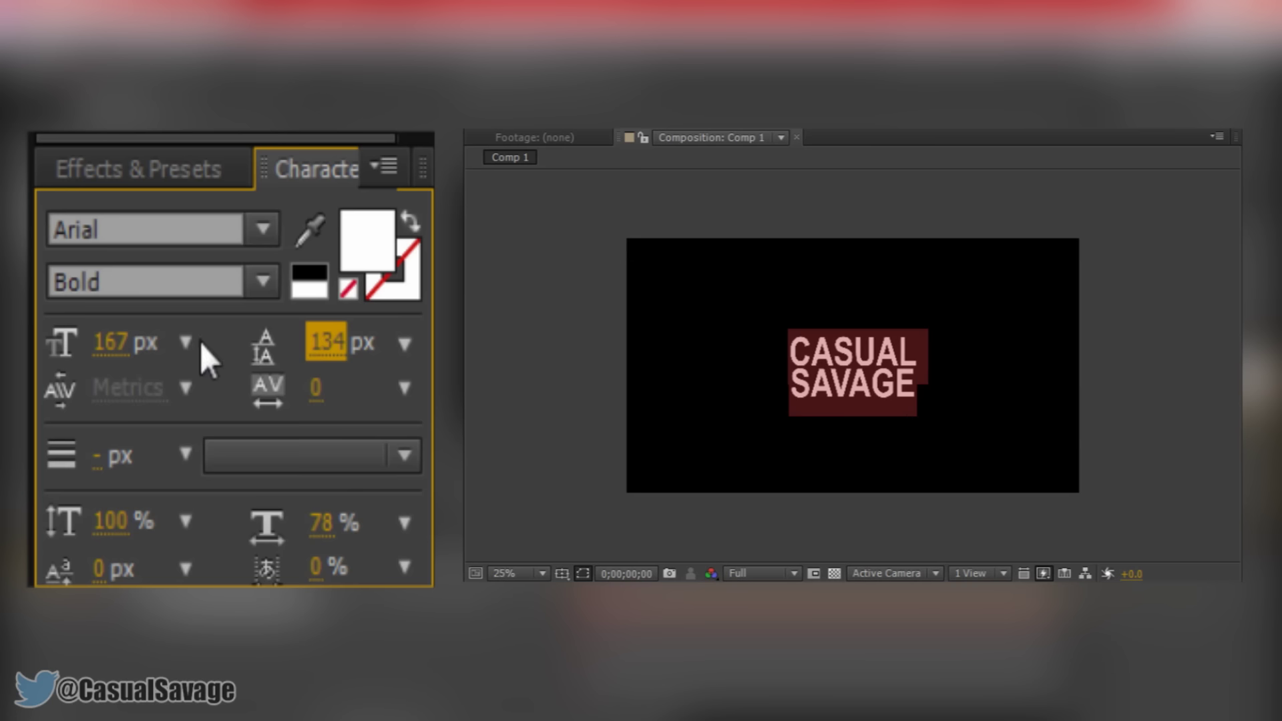
pyautogui.click(104, 357)
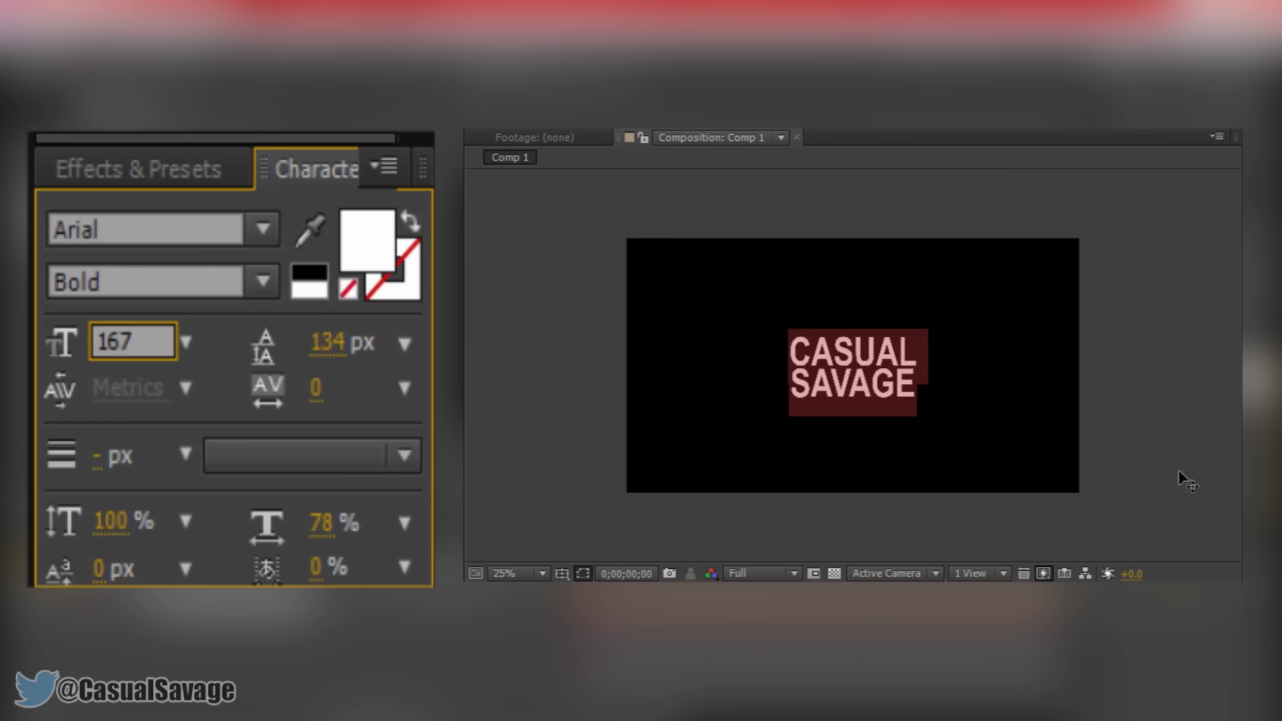
pyautogui.moveTo(127, 326); pyautogui.dragTo(30, 337)
pyautogui.press('Return')
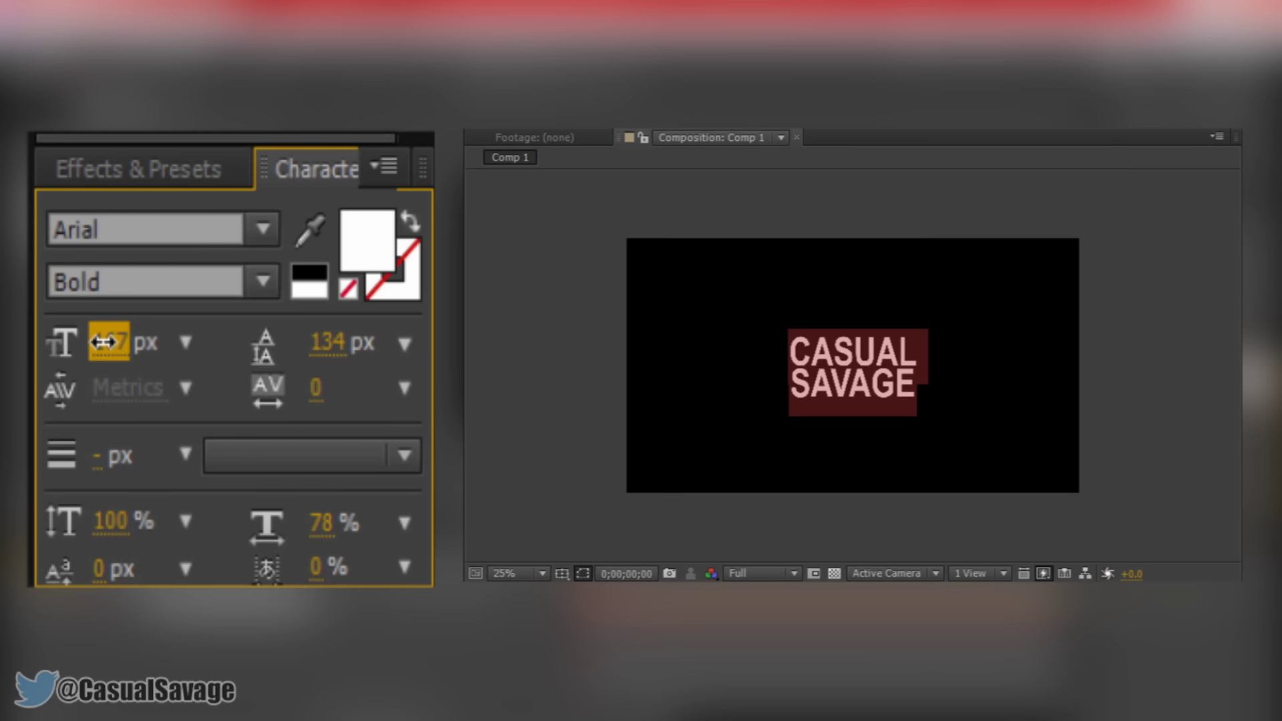
pyautogui.moveTo(104, 342); pyautogui.dragTo(392, 386)
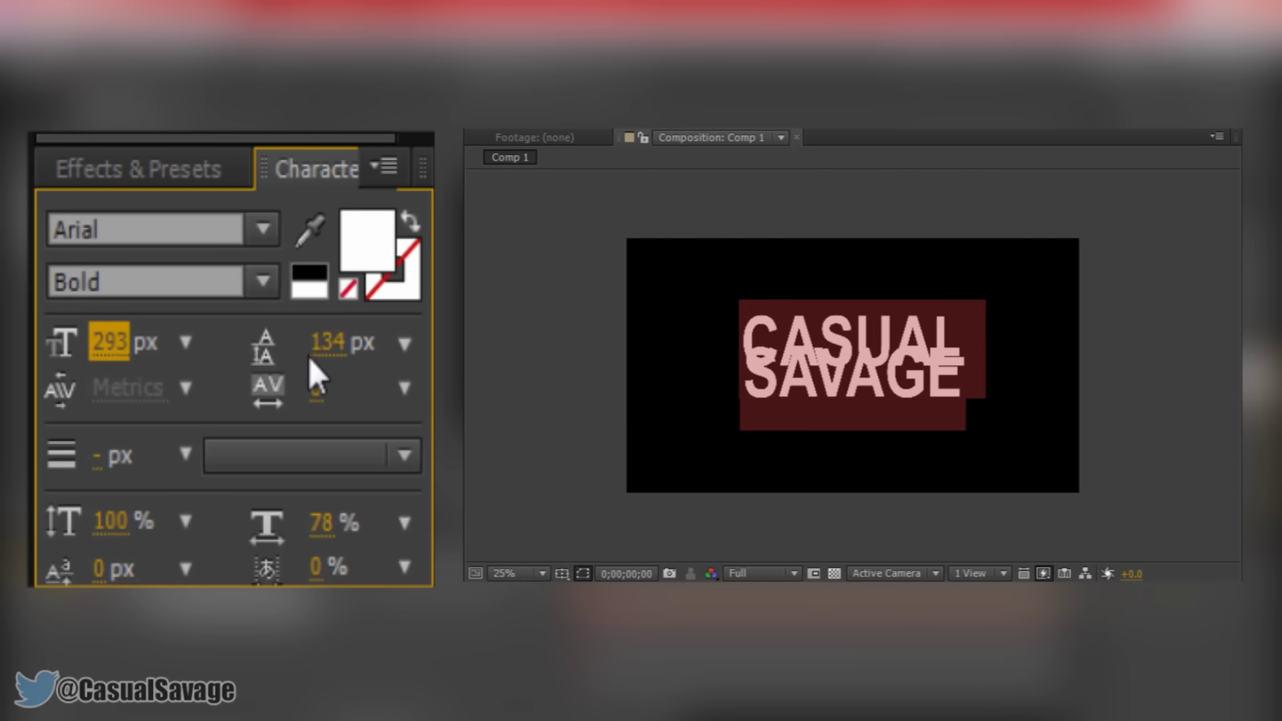
pyautogui.moveTo(326, 342); pyautogui.dragTo(394, 344)
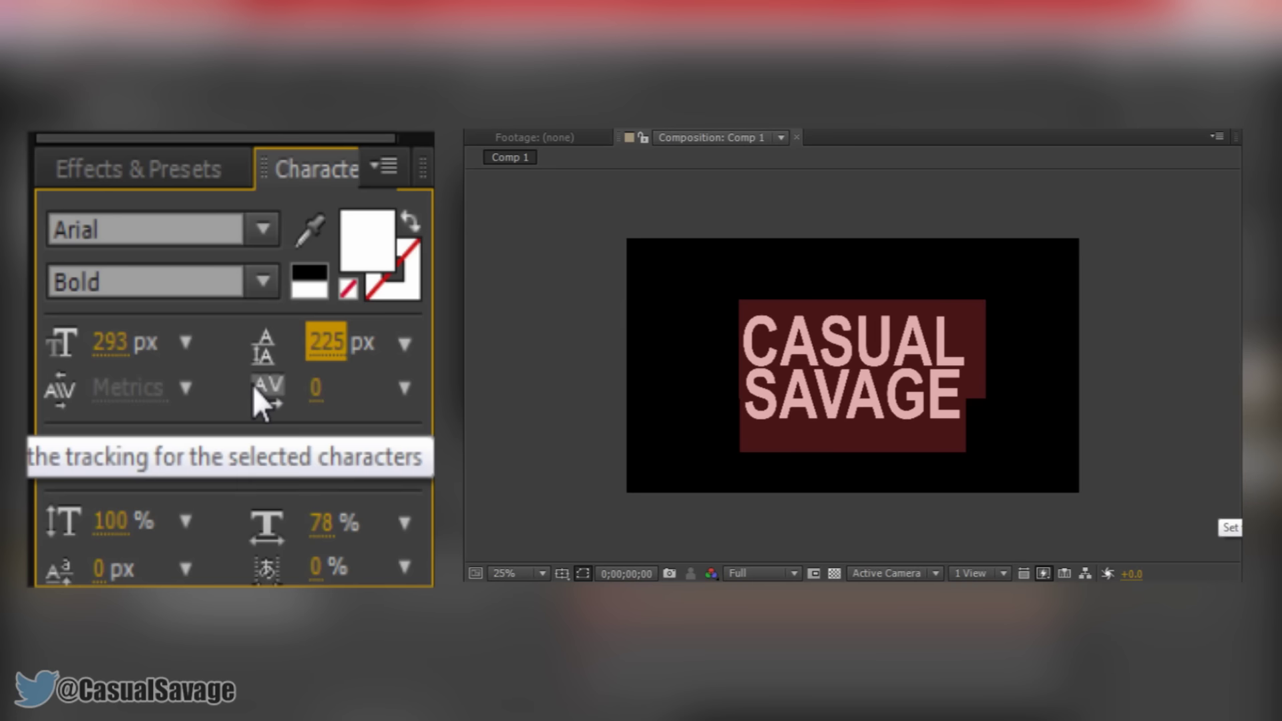
# - Widen the letter tracking of CASUAL SAVAGE to 157
pyautogui.moveTo(314, 394); pyautogui.dragTo(427, 373)
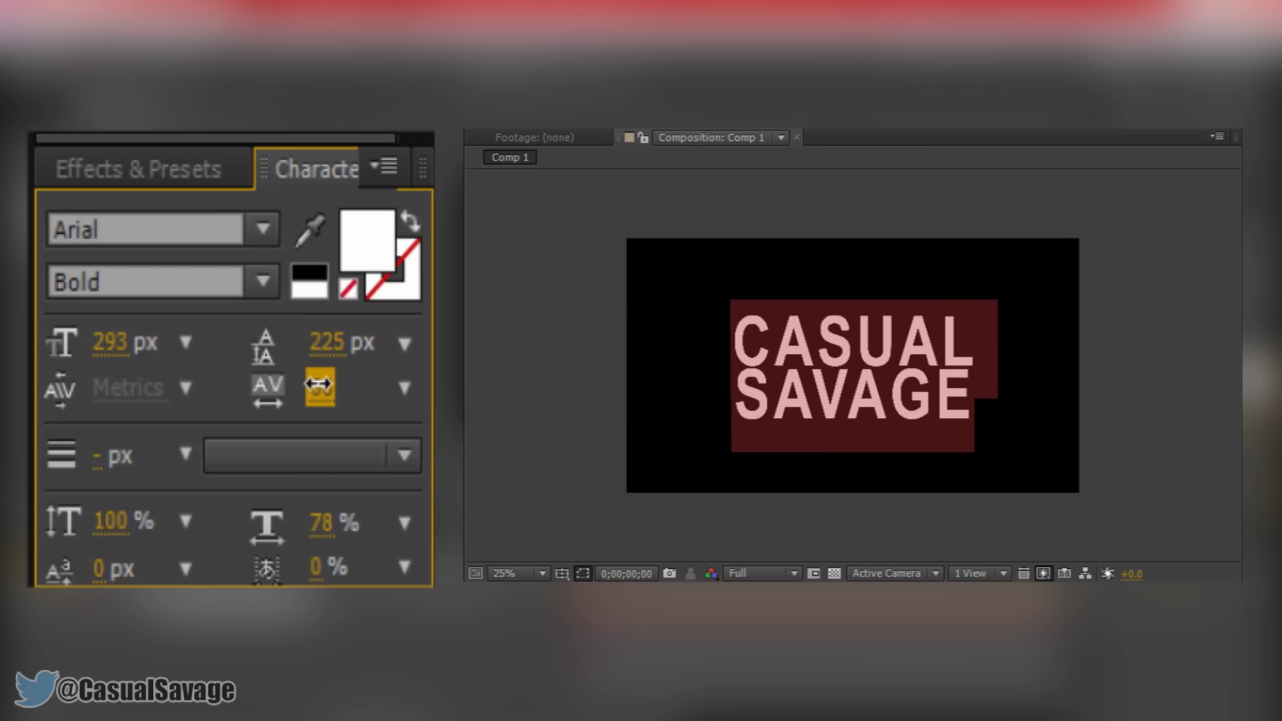
pyautogui.moveTo(314, 394); pyautogui.dragTo(353, 394)
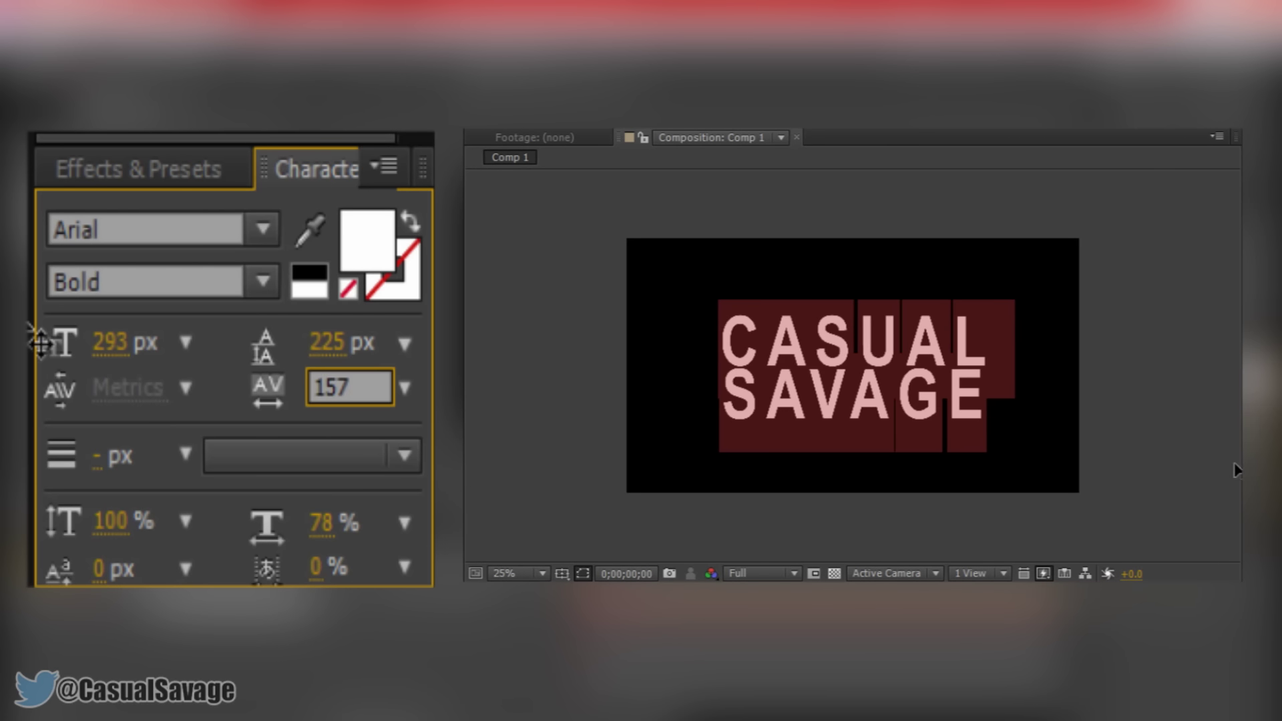
pyautogui.press('Return')
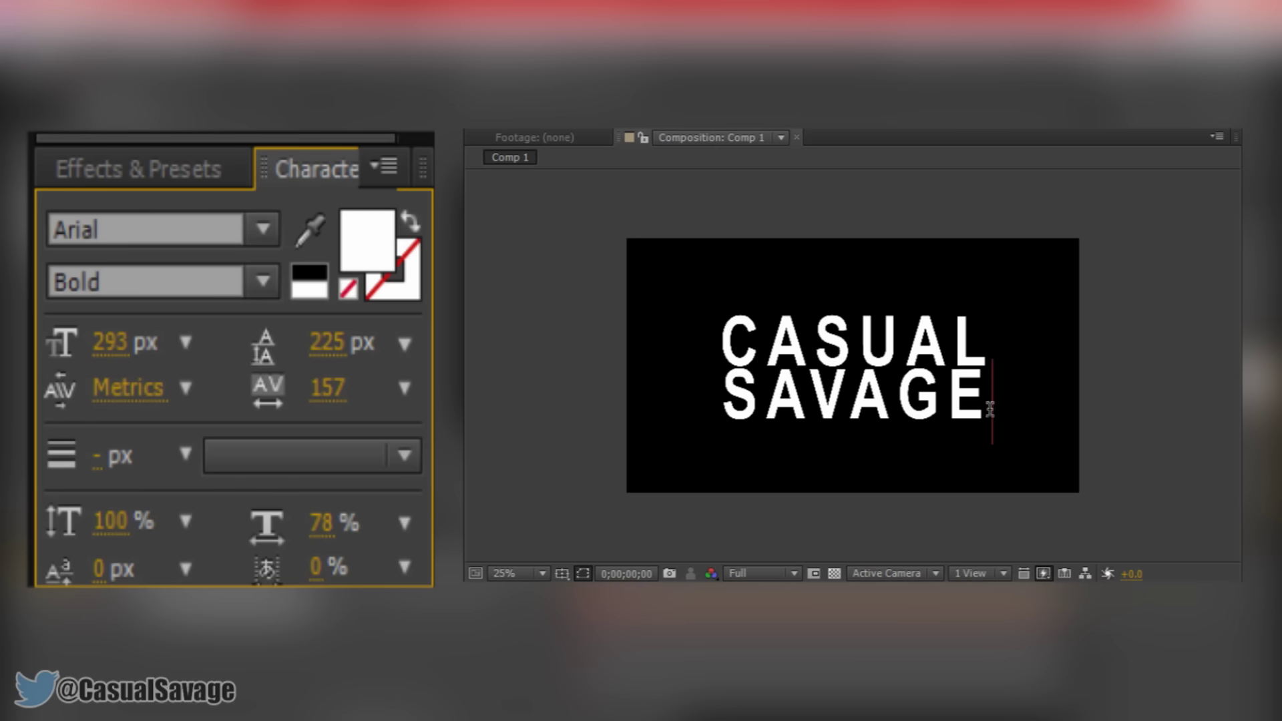
# - Remove the stray V and S after SAVAGE, keeping the default metrics kerning
pyautogui.write('V')
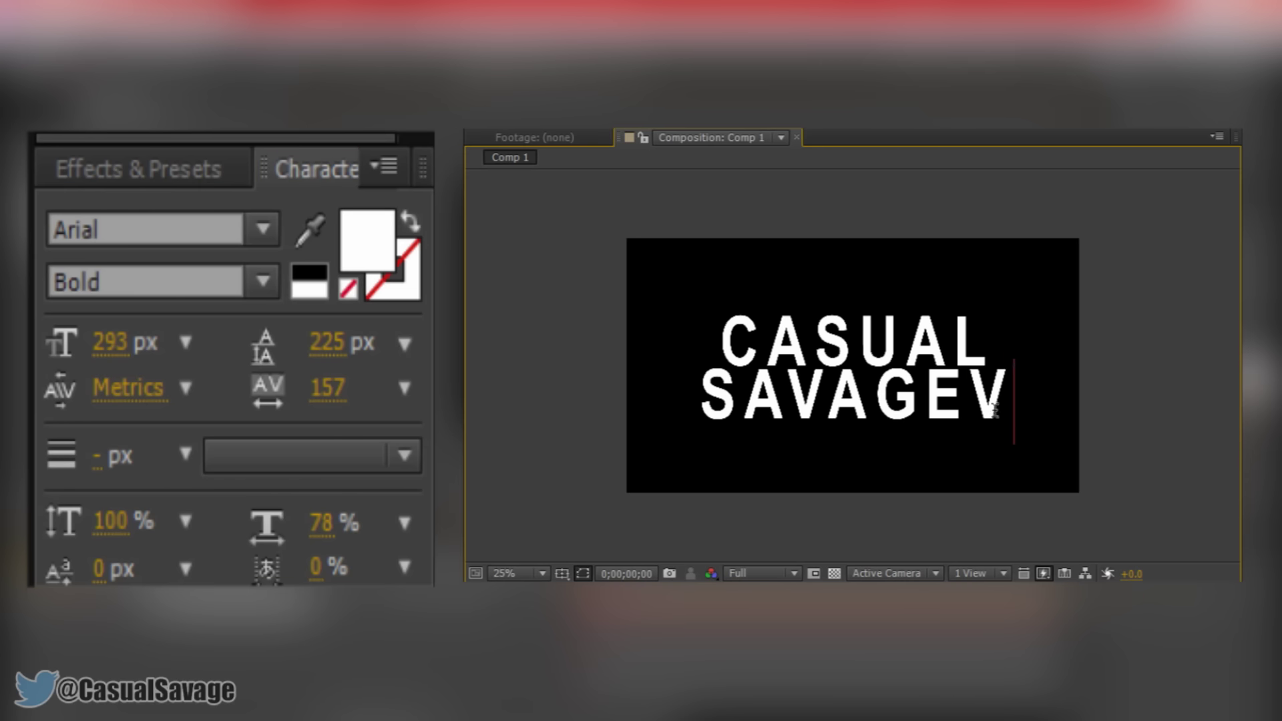
pyautogui.press('BackSpace')
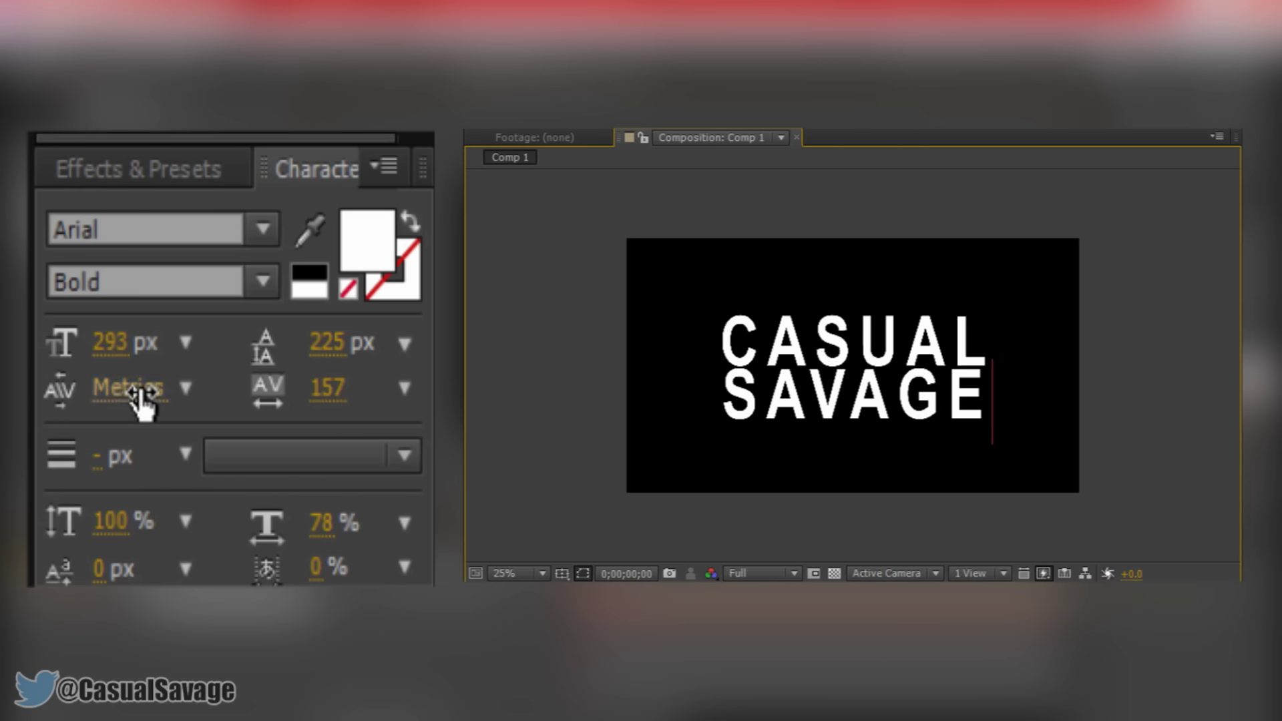
pyautogui.moveTo(143, 398); pyautogui.dragTo(100, 460)
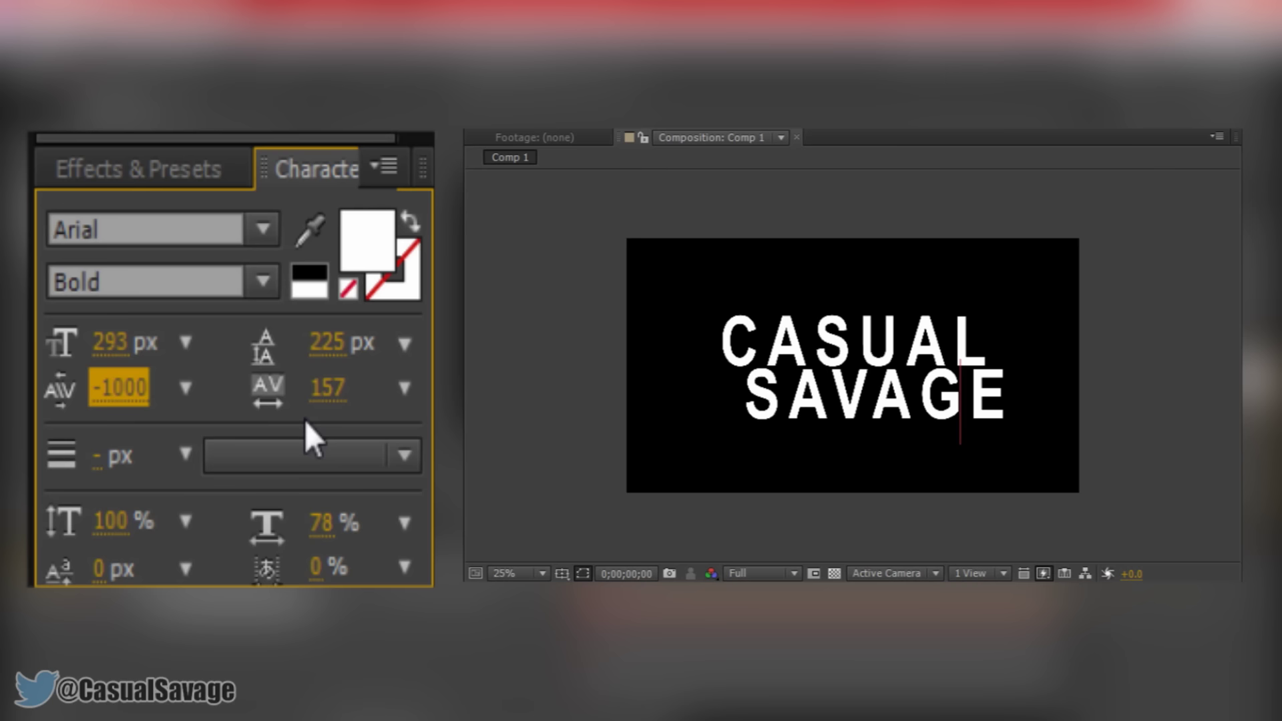
pyautogui.hotkey('ctrl', 'z')
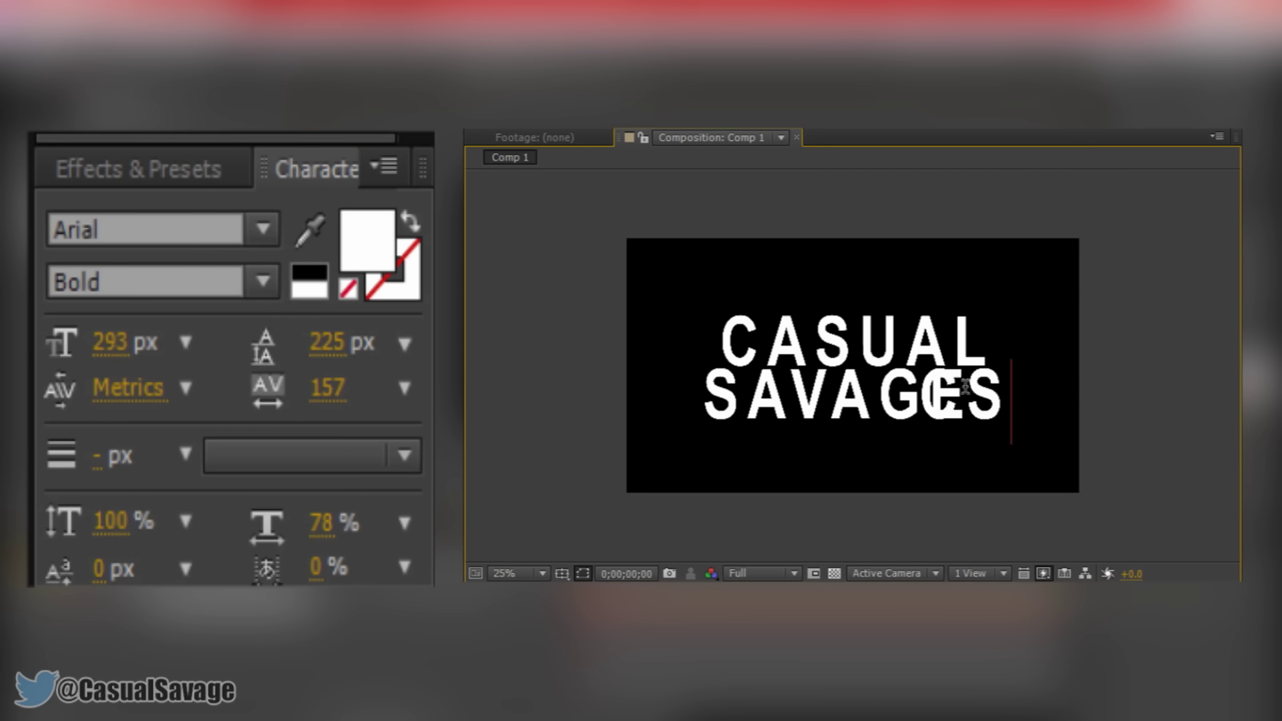
pyautogui.press('BackSpace')
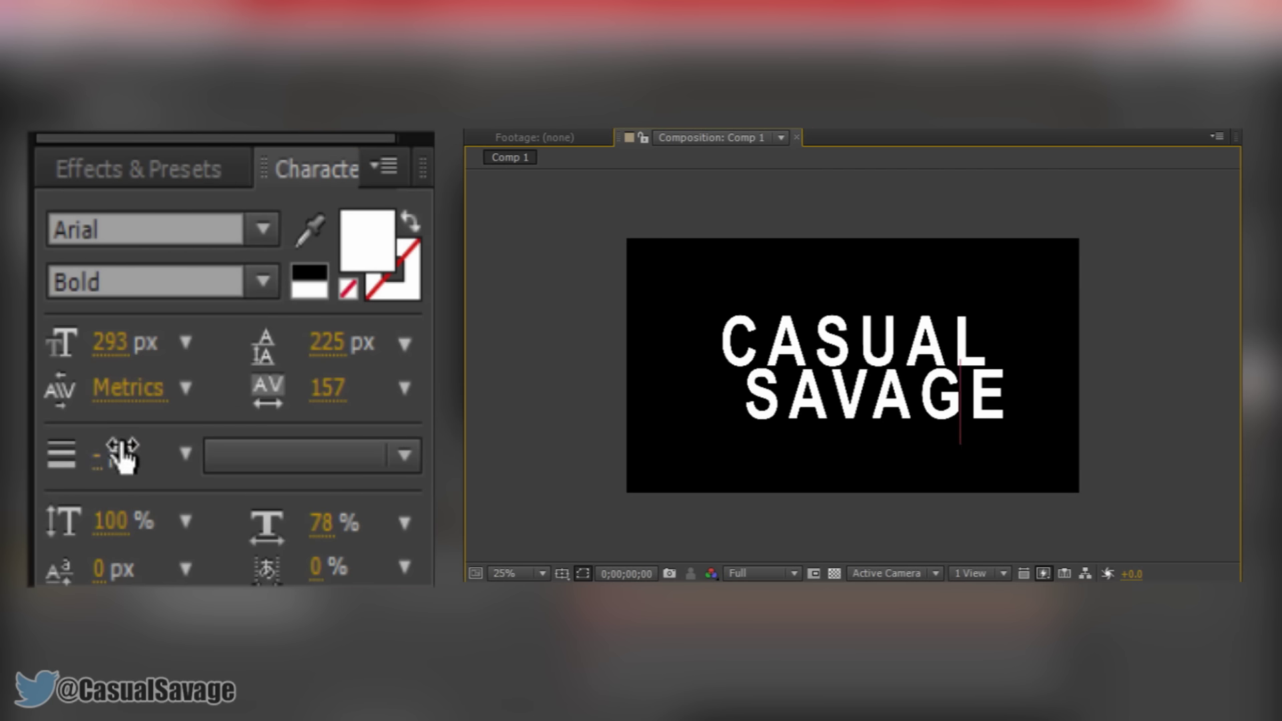
# - Set the kerning after SAVAGE to 1000, shifting that line left
pyautogui.click(107, 388)
pyautogui.write('-832')
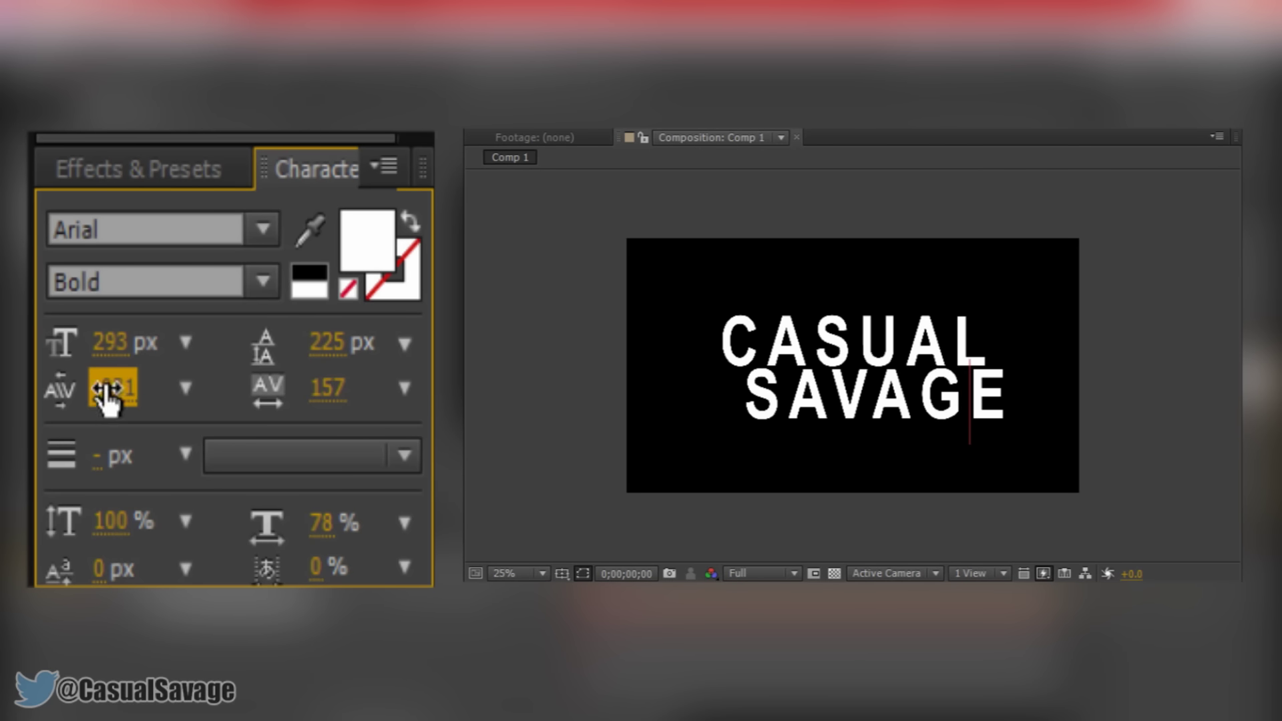
pyautogui.moveTo(109, 392); pyautogui.dragTo(109, 388)
pyautogui.click(120, 386)
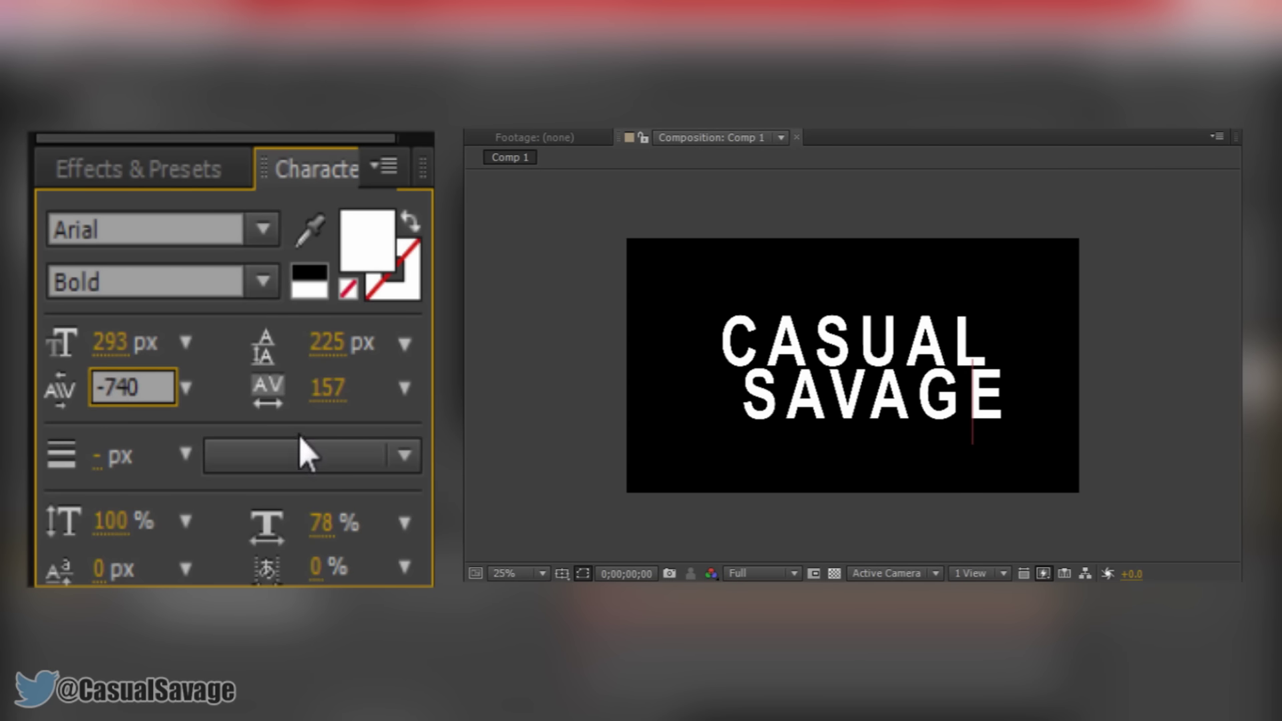
pyautogui.press('Return')
pyautogui.write('1000')
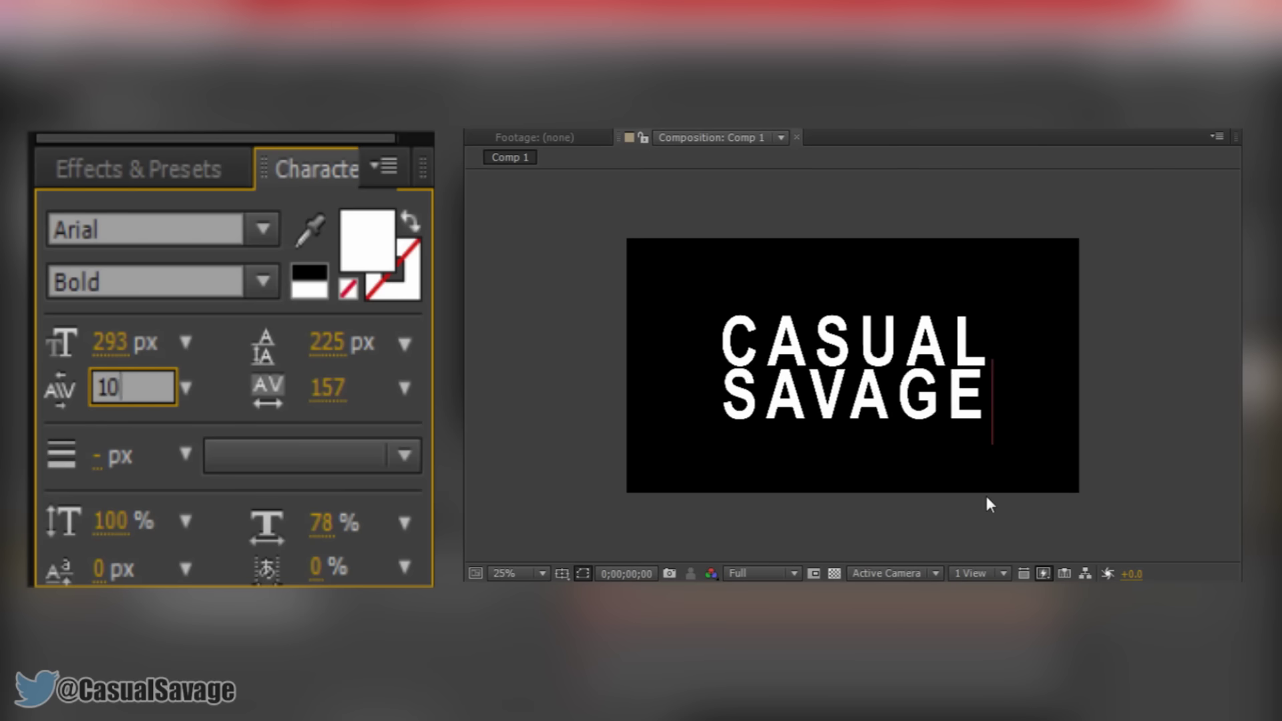
pyautogui.click(986, 496)
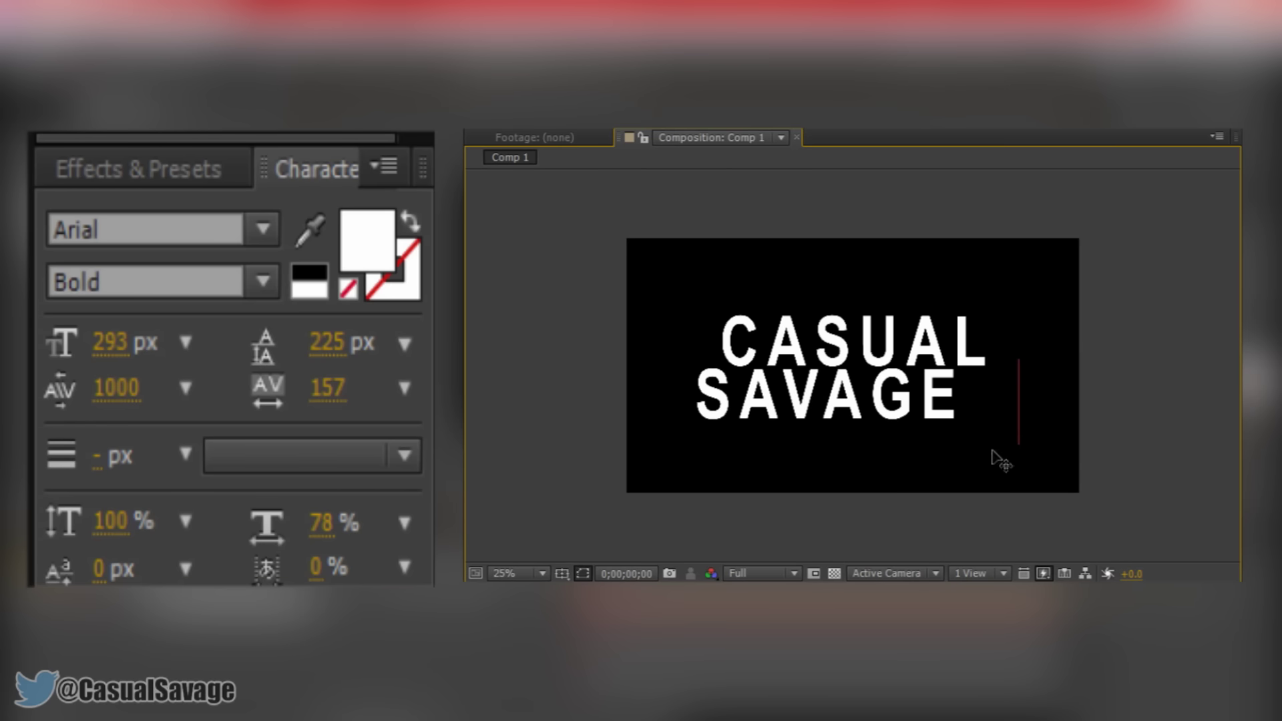
pyautogui.click(1003, 369)
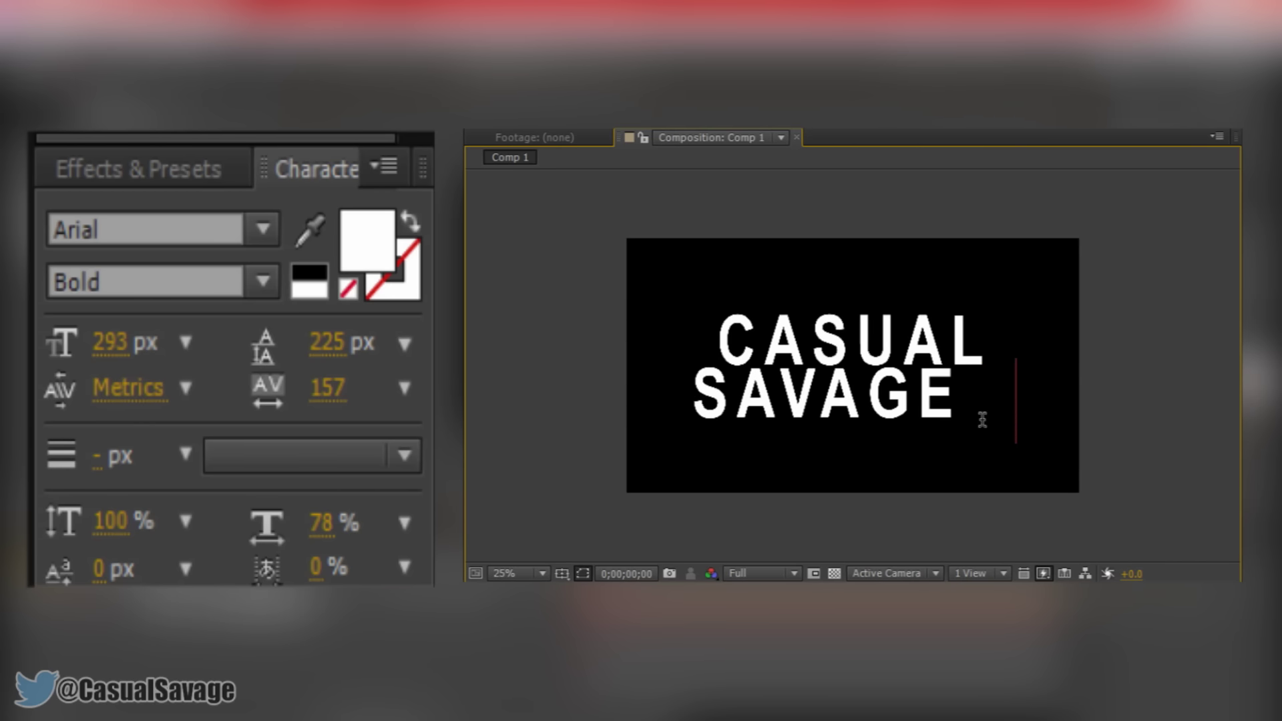
# - Select all the CASUAL SAVAGE text and change its fill colour from white to yellow
pyautogui.moveTo(982, 419); pyautogui.dragTo(716, 328)
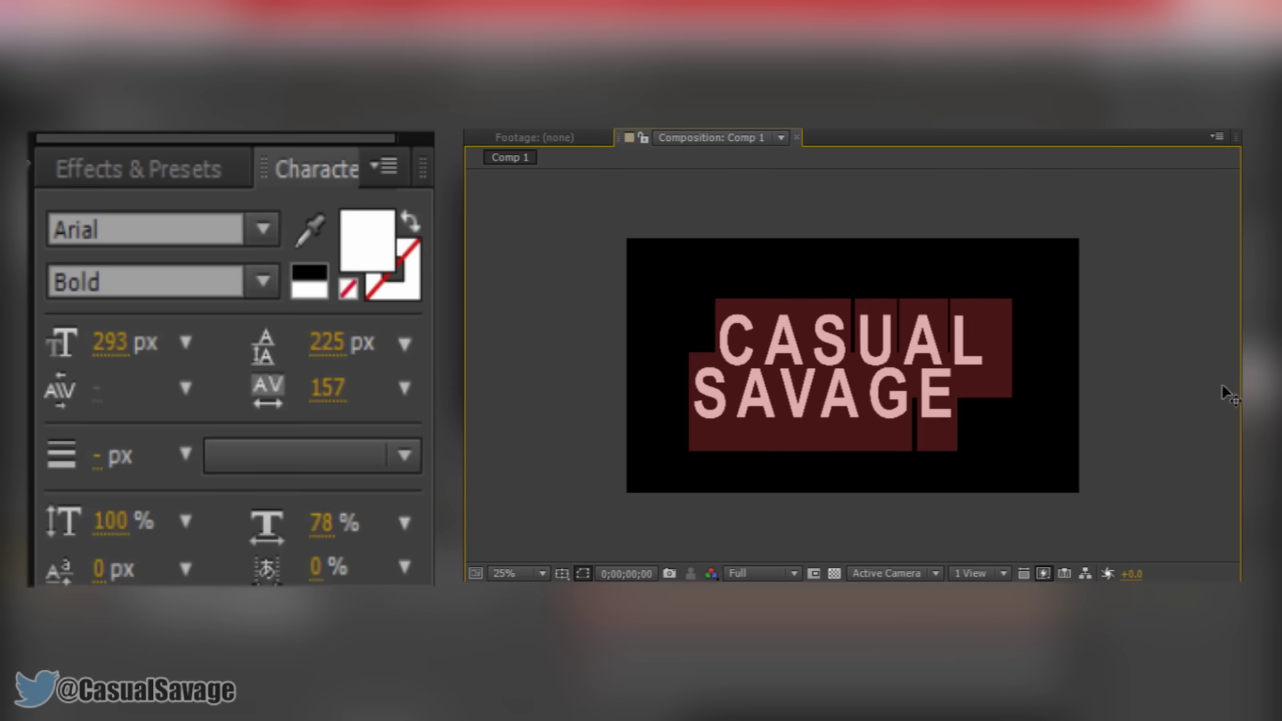
pyautogui.click(371, 247)
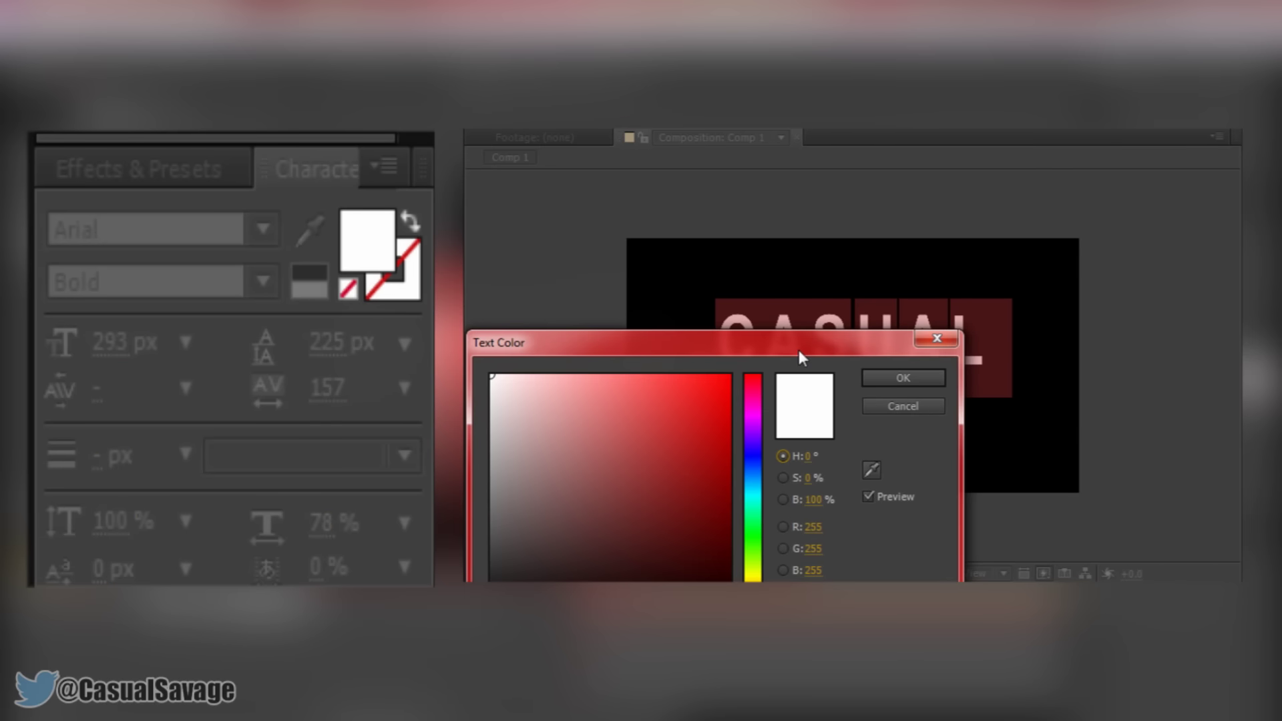
pyautogui.moveTo(799, 350); pyautogui.dragTo(529, 513)
pyautogui.moveTo(472, 548); pyautogui.dragTo(529, 489)
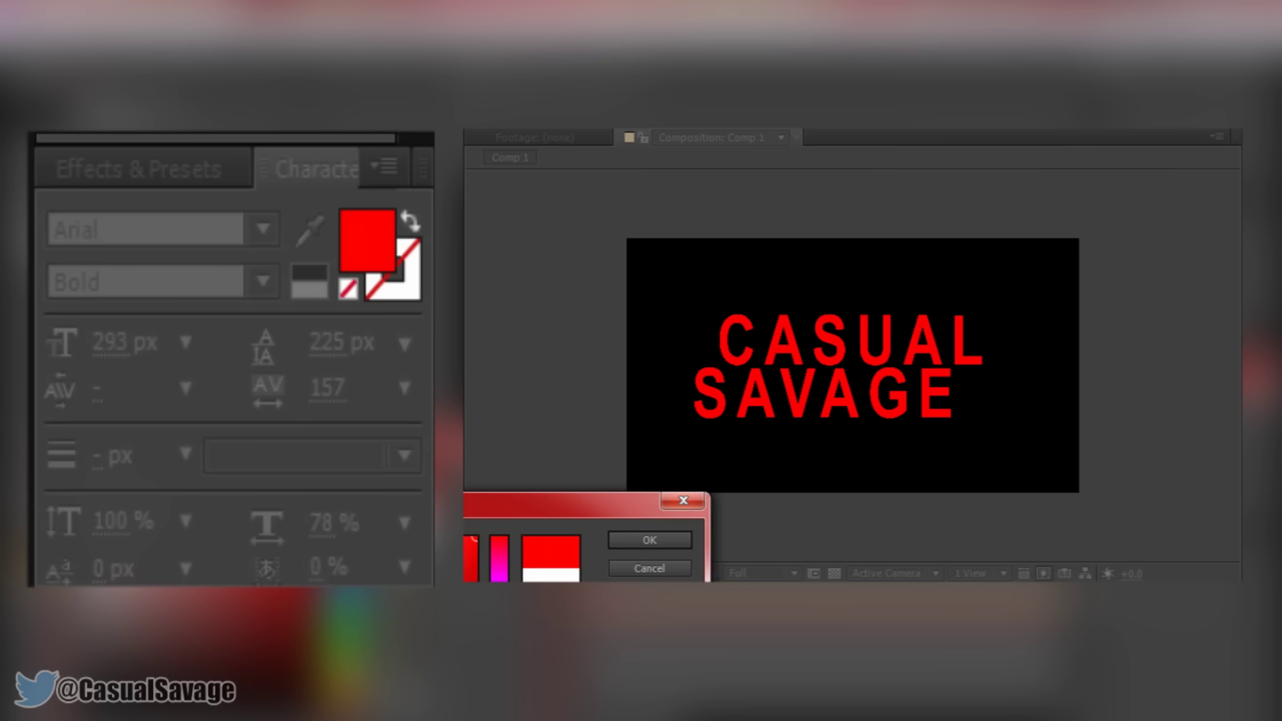
pyautogui.click(500, 575)
pyautogui.moveTo(499, 576); pyautogui.dragTo(499, 708)
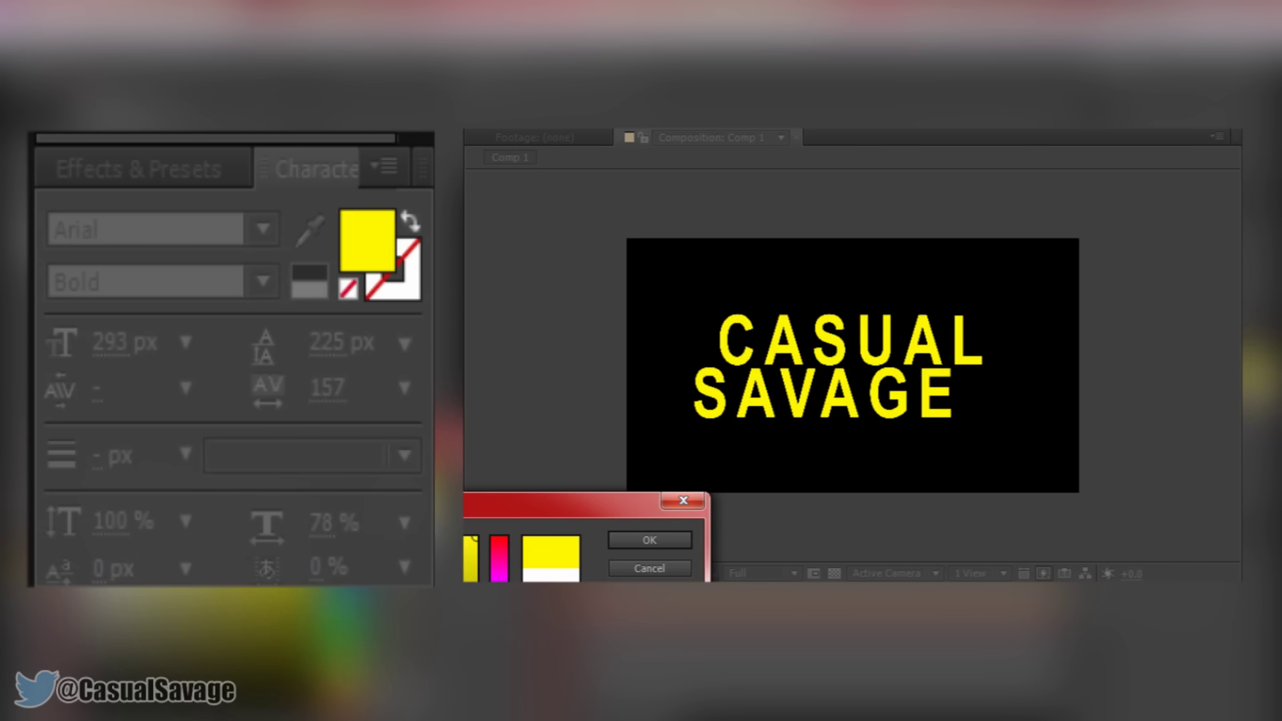
pyautogui.click(650, 540)
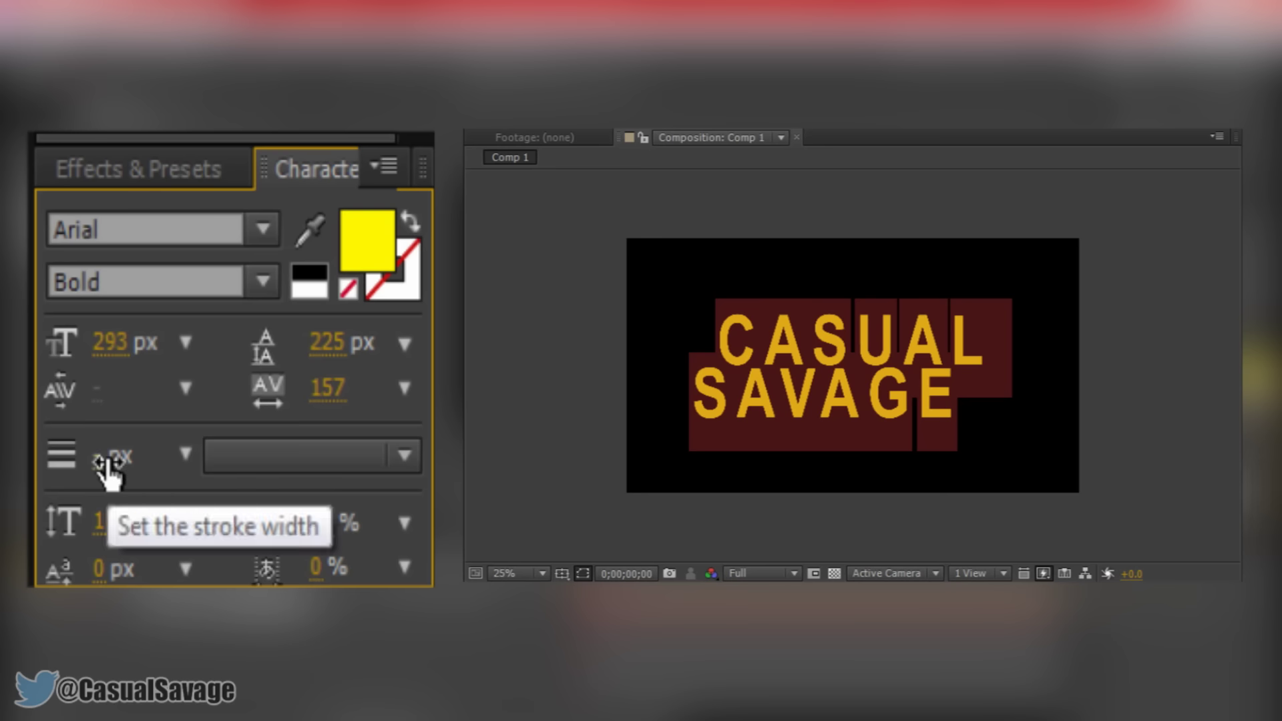
# - Add a Stroke Over Fill outline to the text and colour it green
pyautogui.moveTo(109, 472)
pyautogui.mouseDown()
pyautogui.moveTo(125, 470)
pyautogui.moveTo(97, 476)
pyautogui.moveTo(1226, 535)
pyautogui.moveTo(1099, 522)
pyautogui.moveTo(1109, 528)
pyautogui.mouseUp()
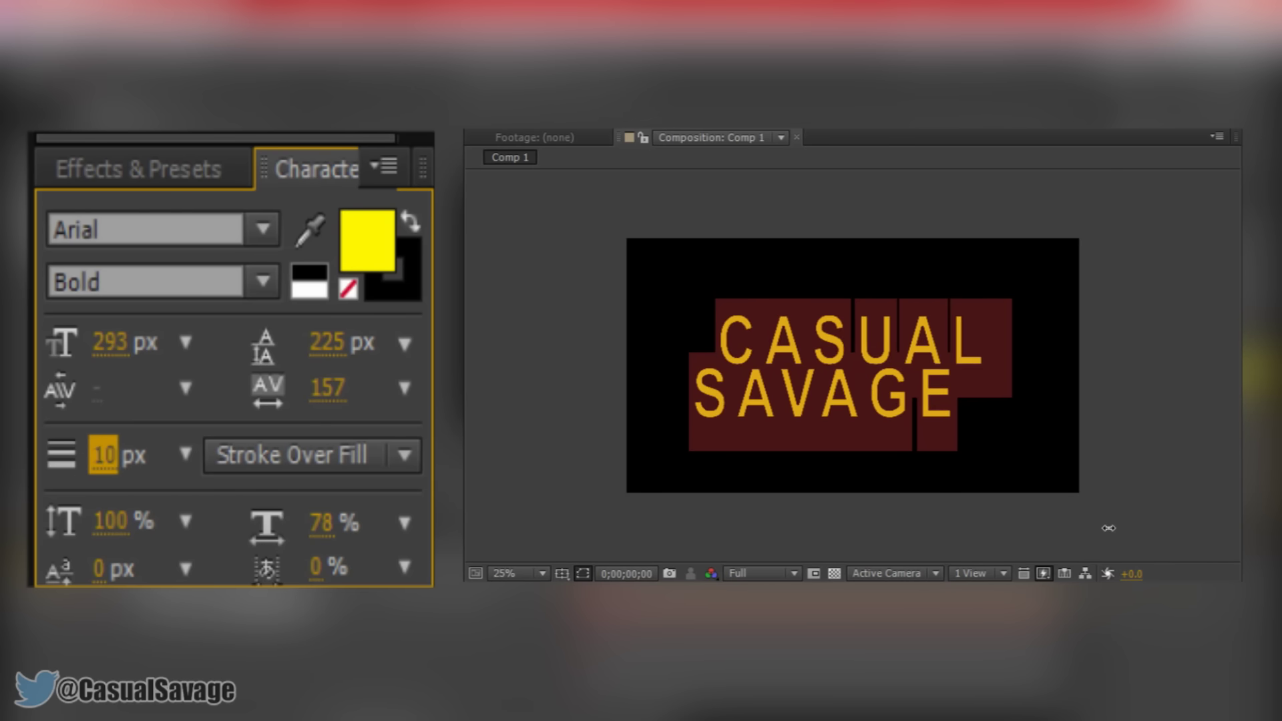
pyautogui.click(1213, 464)
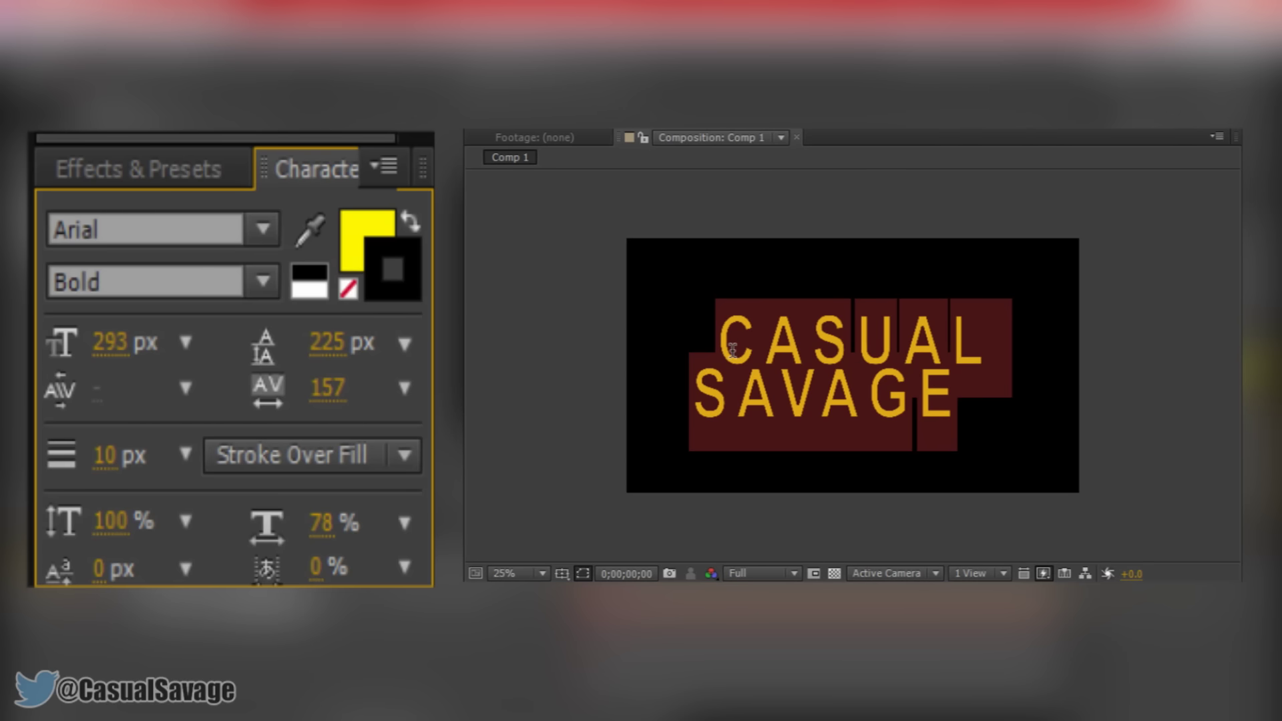
pyautogui.click(396, 266)
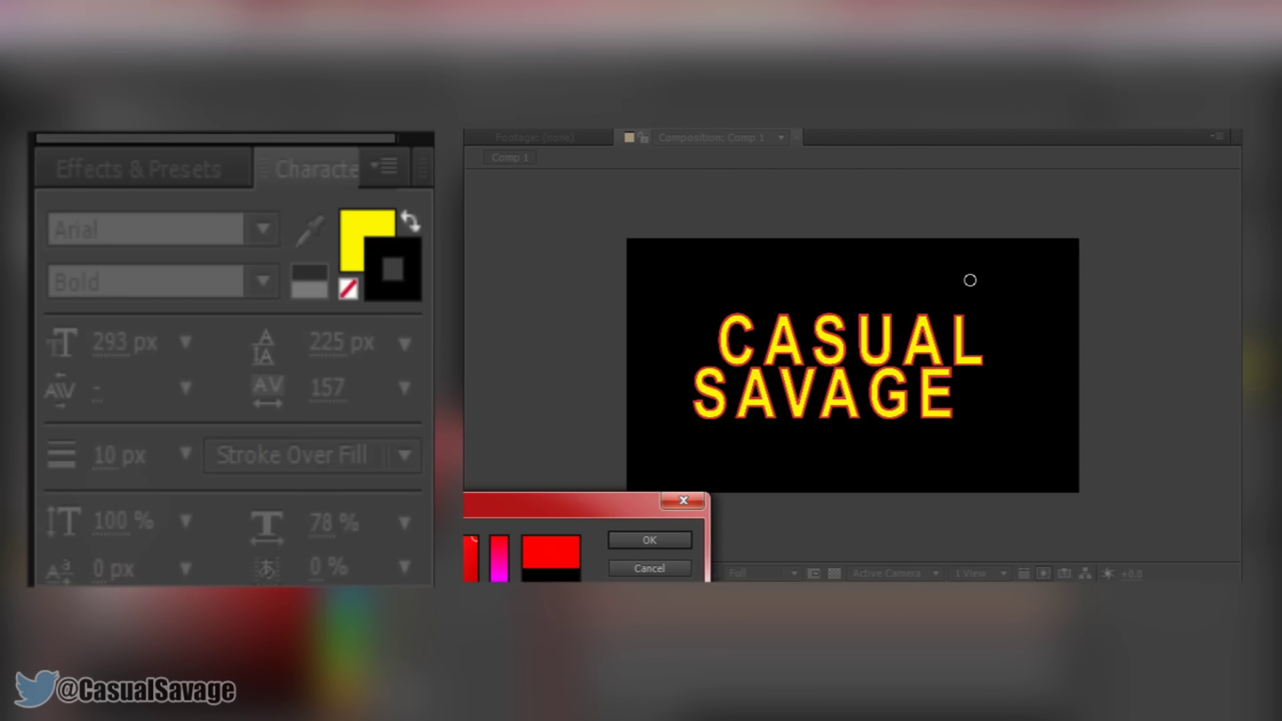
pyautogui.moveTo(502, 561)
pyautogui.mouseDown()
pyautogui.moveTo(506, 547)
pyautogui.moveTo(510, 714)
pyautogui.moveTo(510, 694)
pyautogui.mouseUp()
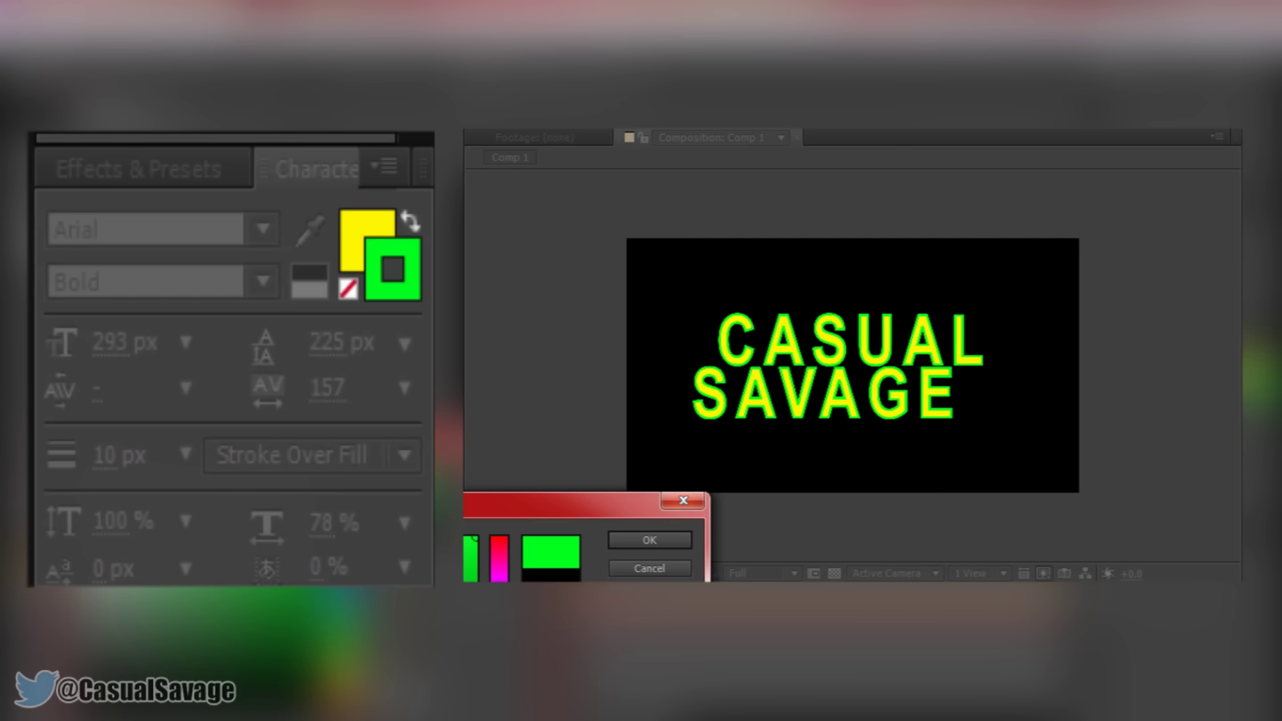
pyautogui.click(666, 540)
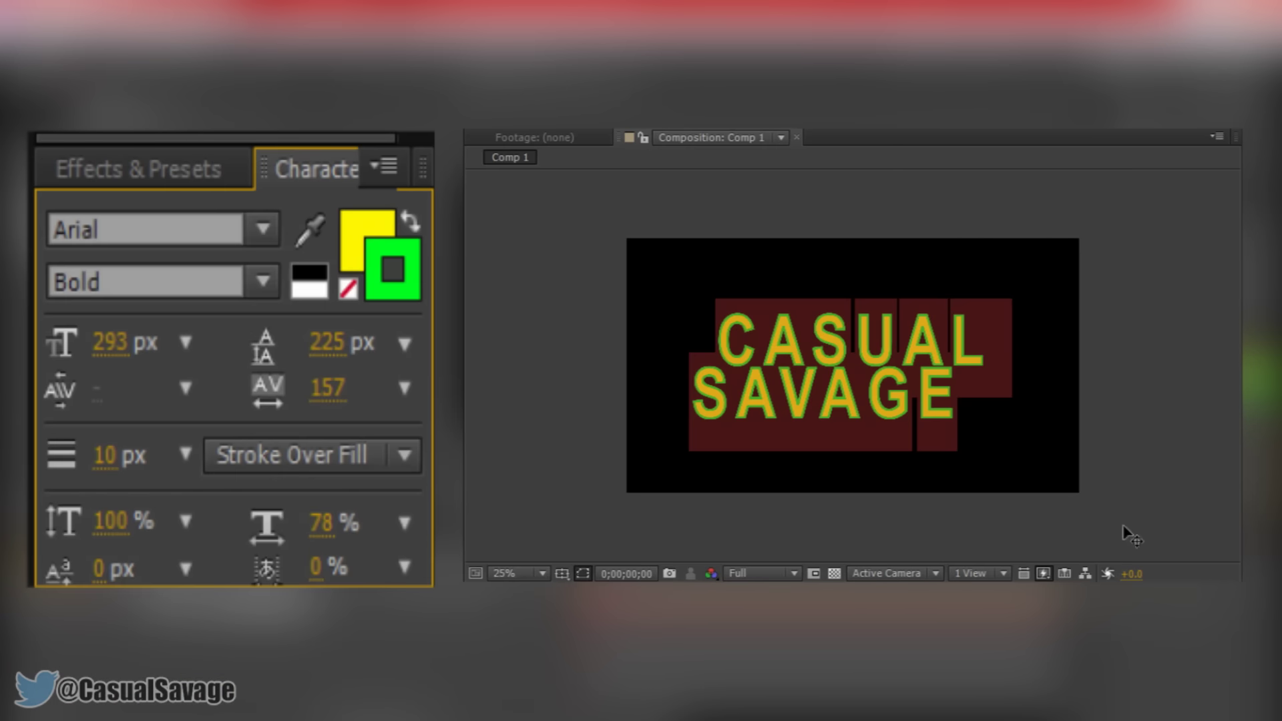
# - Set the stroke width to 24 px, then scrub it to try other thicknesses
pyautogui.click(104, 455)
pyautogui.write('24')
pyautogui.press('Return')
pyautogui.moveTo(137, 459)
pyautogui.mouseDown()
pyautogui.moveTo(106, 457)
pyautogui.moveTo(126, 457)
pyautogui.moveTo(103, 475)
pyautogui.moveTo(117, 475)
pyautogui.mouseUp()
# - Fix the stroke at 14 px and scale the text to 81% vertically, about 87% horizontally
pyautogui.click(1022, 501)
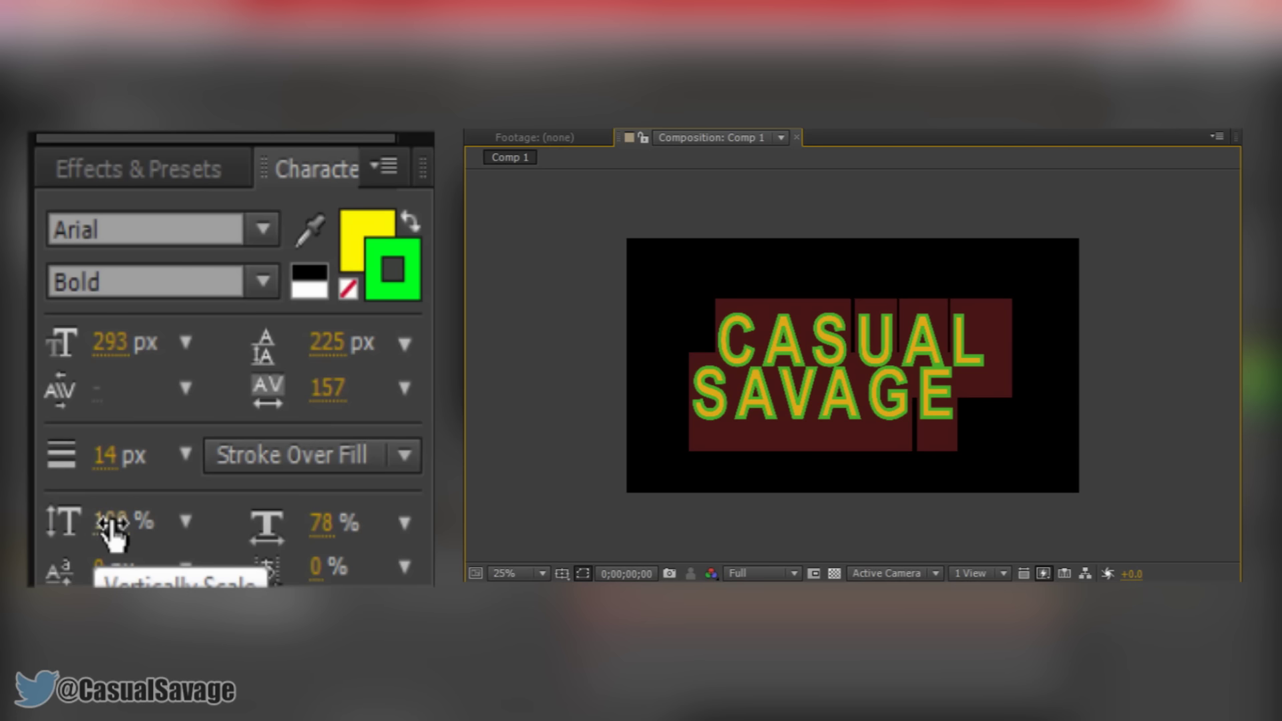
pyautogui.moveTo(110, 531)
pyautogui.mouseDown()
pyautogui.moveTo(227, 525)
pyautogui.moveTo(94, 527)
pyautogui.mouseUp()
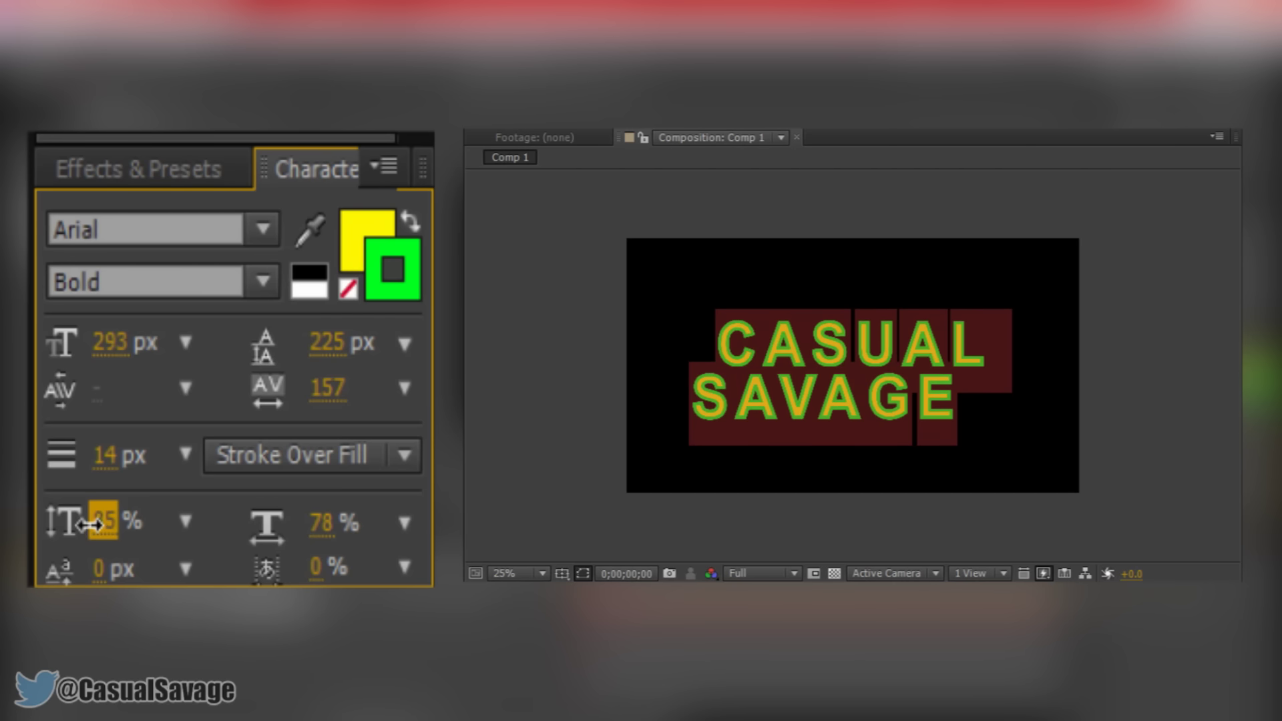
pyautogui.moveTo(94, 525); pyautogui.dragTo(29, 534)
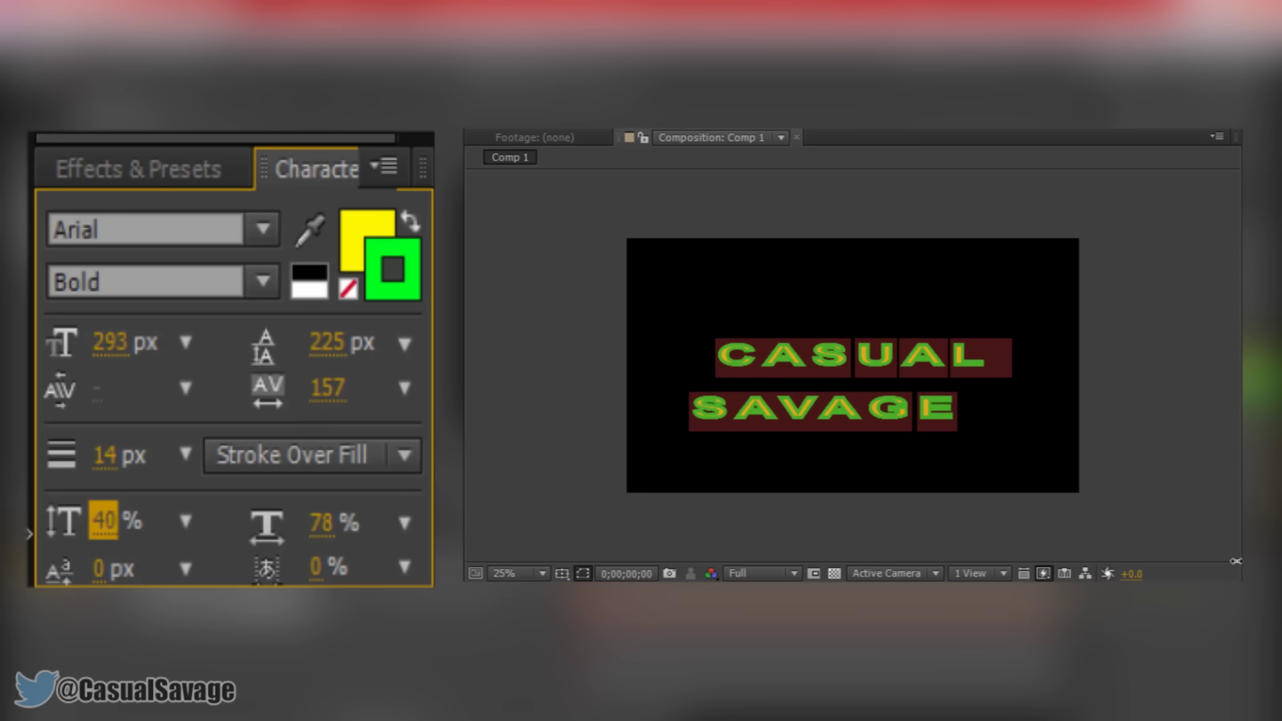
pyautogui.moveTo(1236, 561); pyautogui.dragTo(1202, 573)
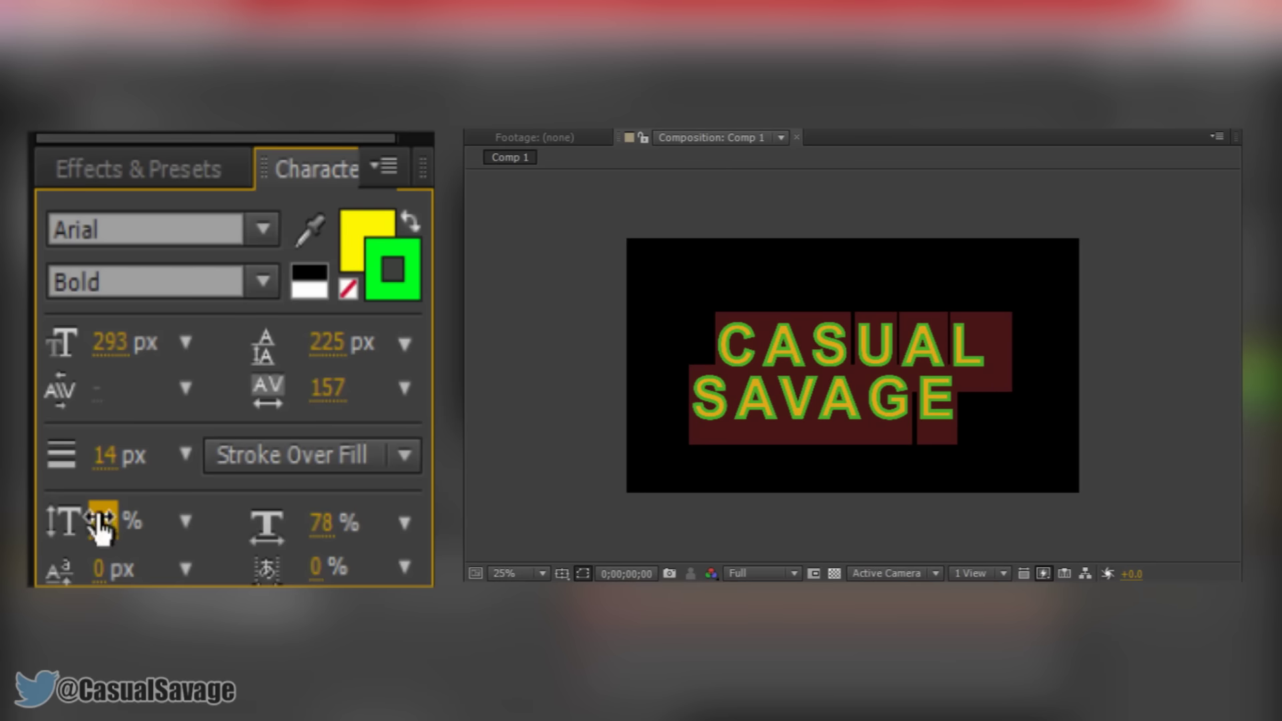
pyautogui.moveTo(314, 528); pyautogui.dragTo(361, 545)
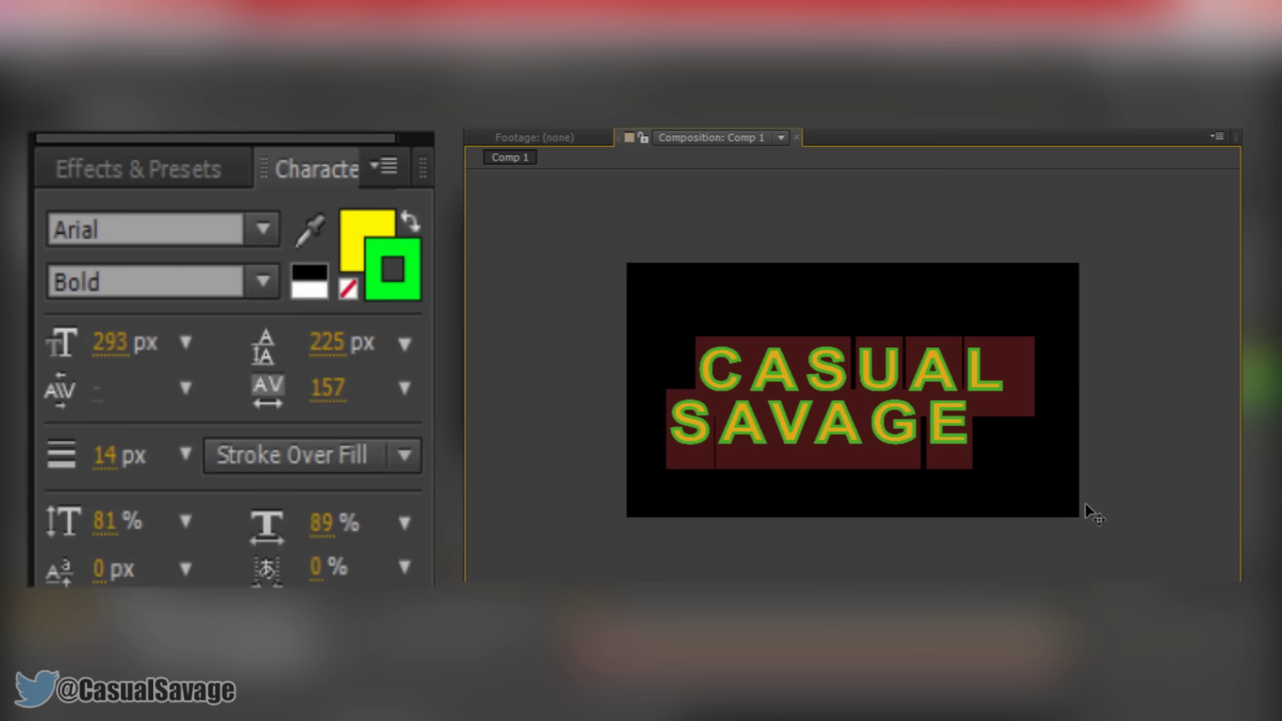
# - Nudge the text slightly right and give it a -19 px baseline shift
pyautogui.moveTo(1057, 505); pyautogui.dragTo(1080, 491)
pyautogui.press('Return')
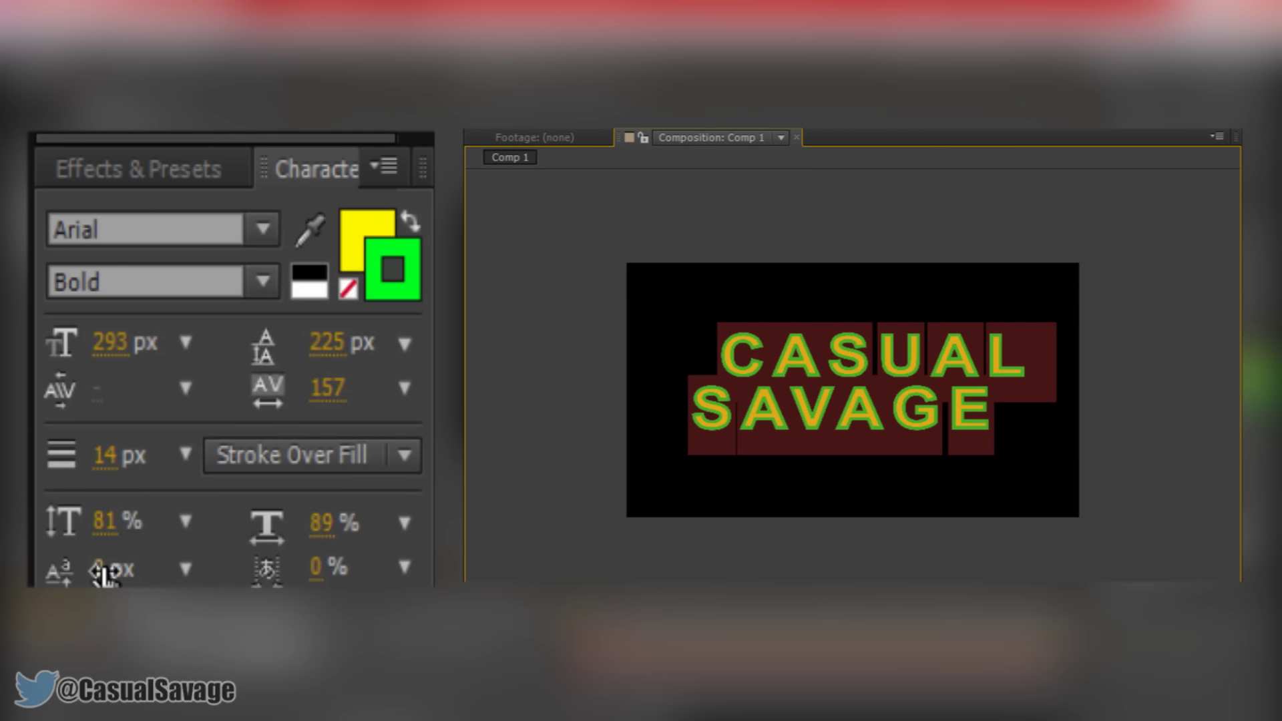
pyautogui.moveTo(104, 573); pyautogui.dragTo(293, 558)
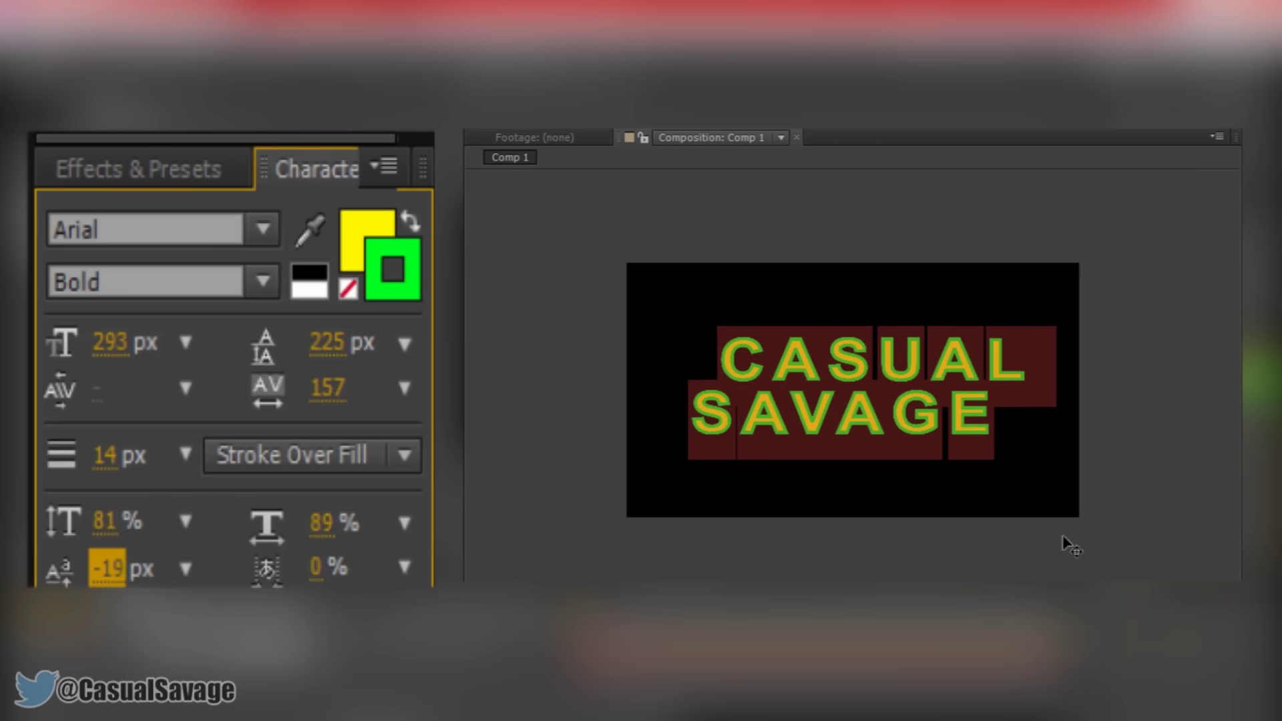
pyautogui.press('KP_Enter')
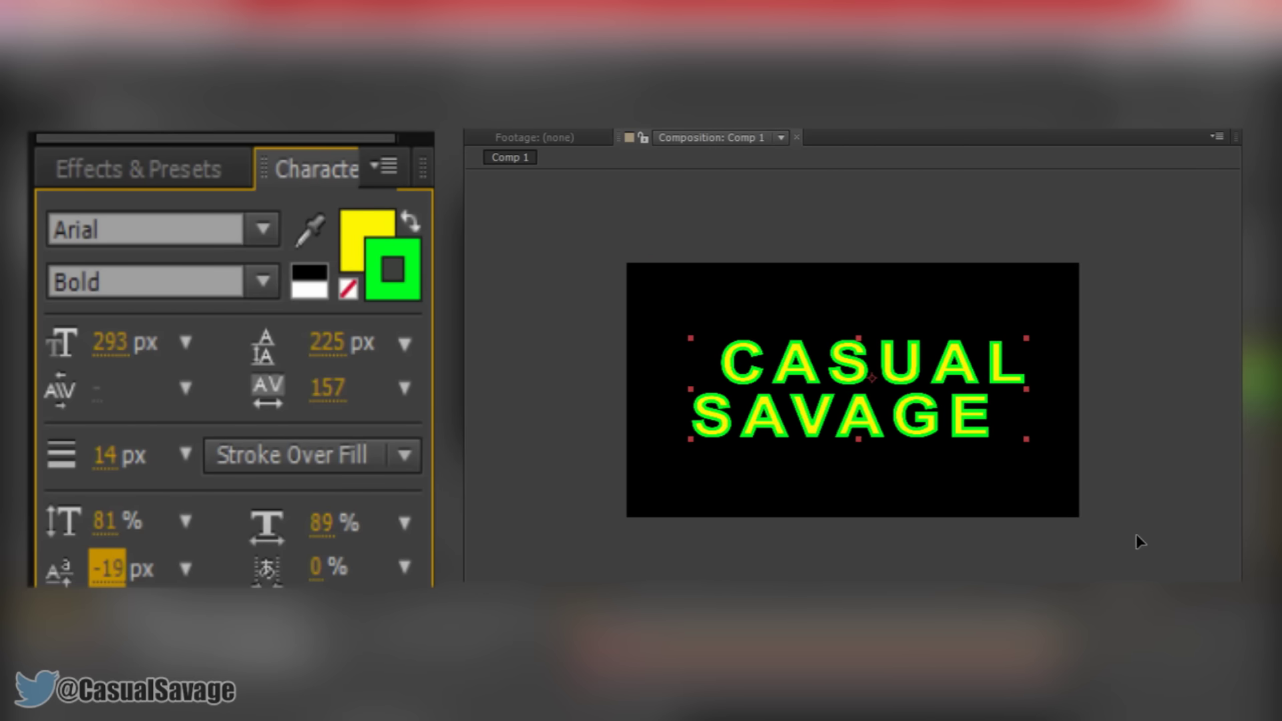
# - Reselect all the characters and set tsume to 100%
pyautogui.doubleClick(868, 387)
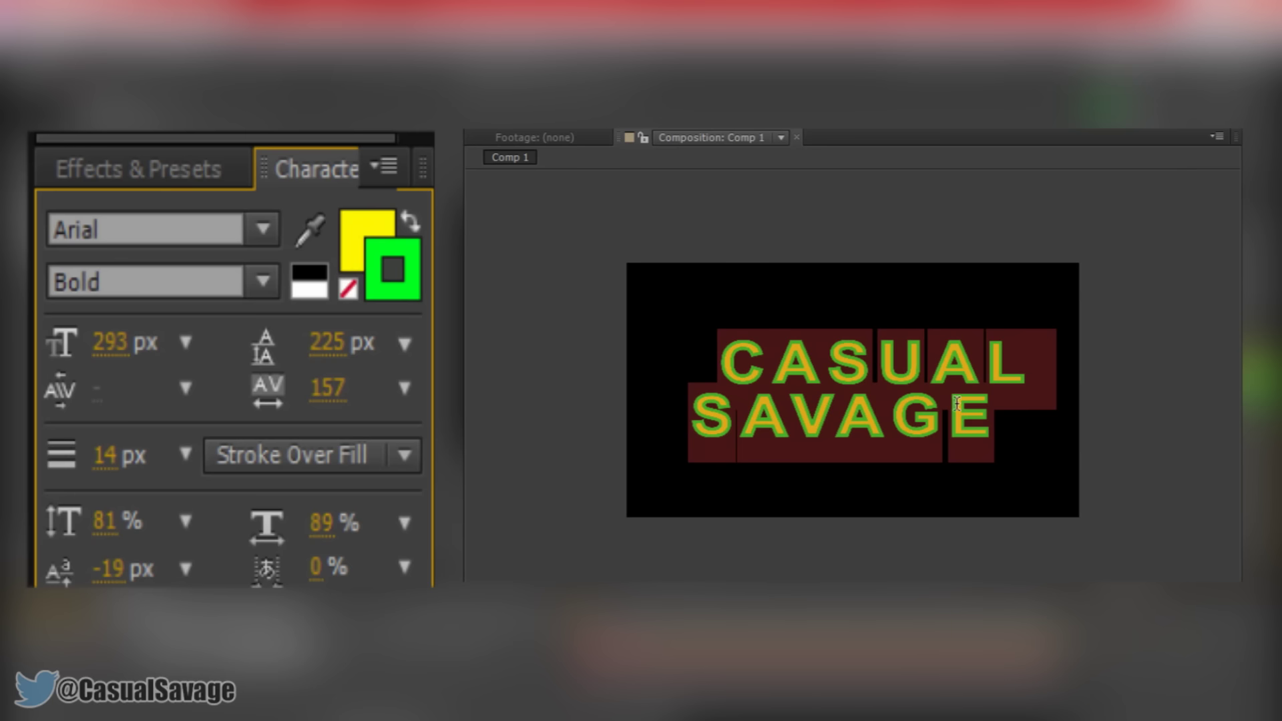
pyautogui.click(313, 568)
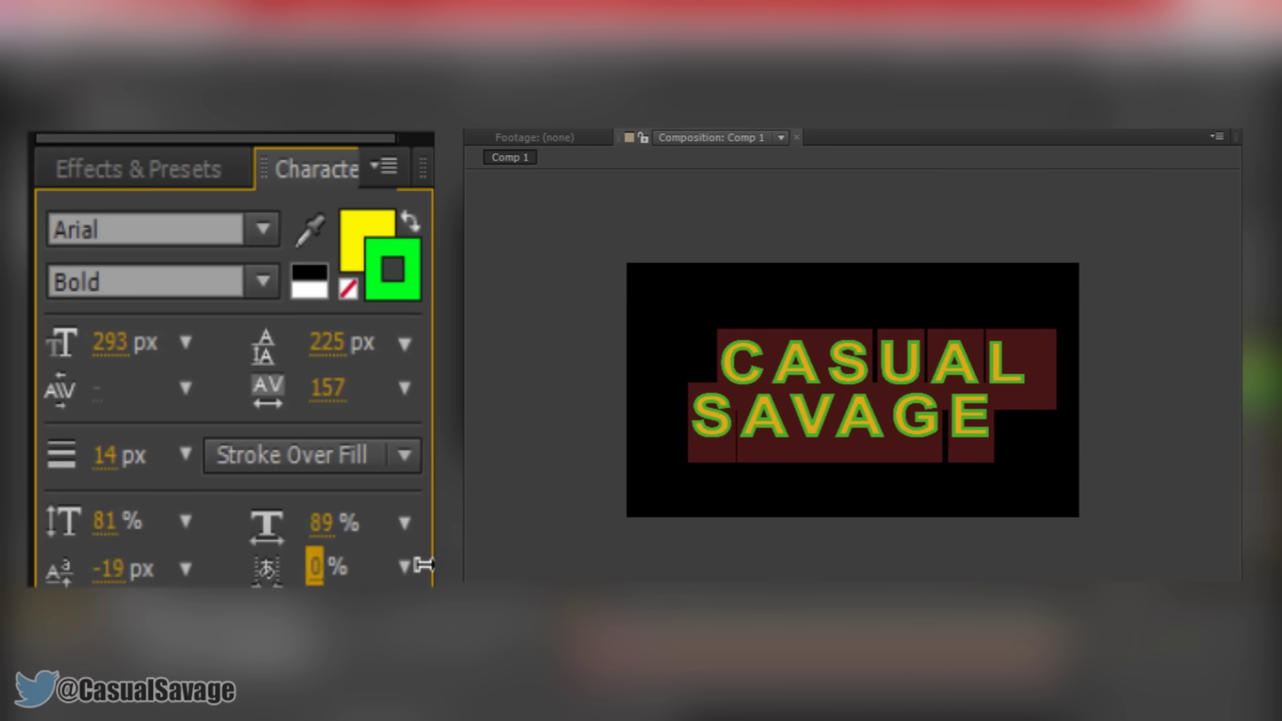
pyautogui.write('100')
pyautogui.press('Return')
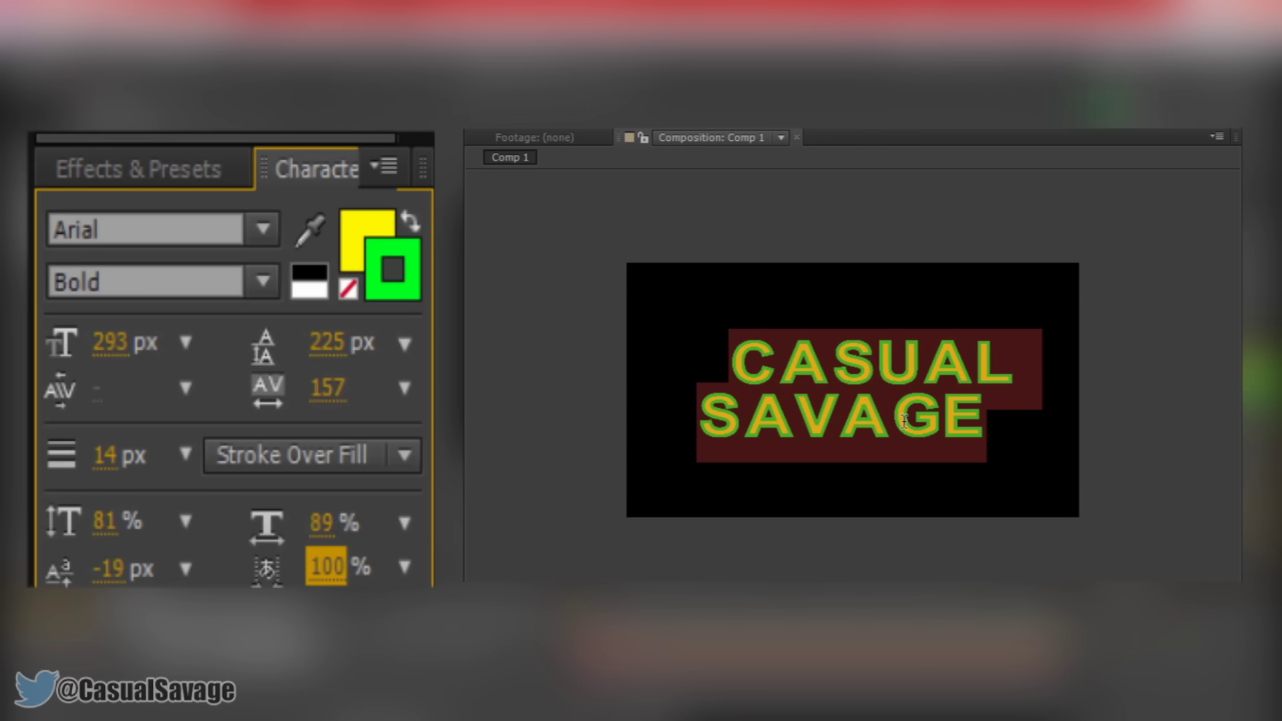
pyautogui.click(1016, 481)
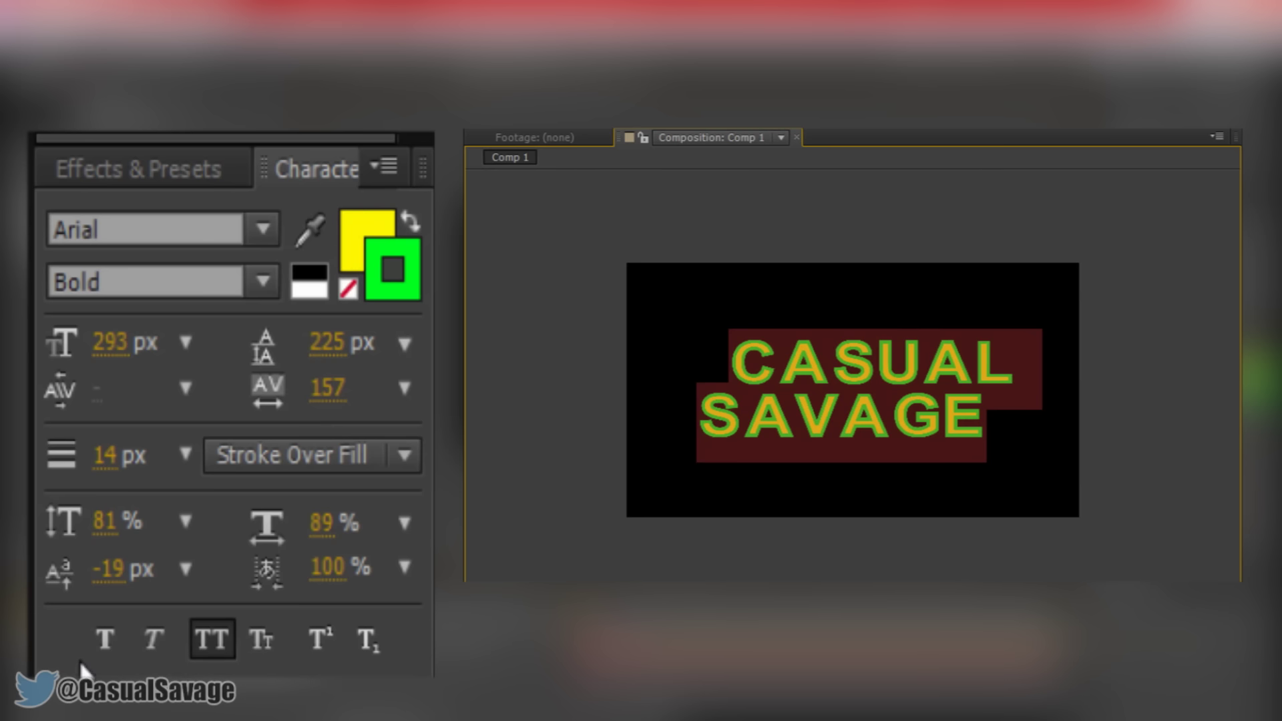
pyautogui.click(119, 660)
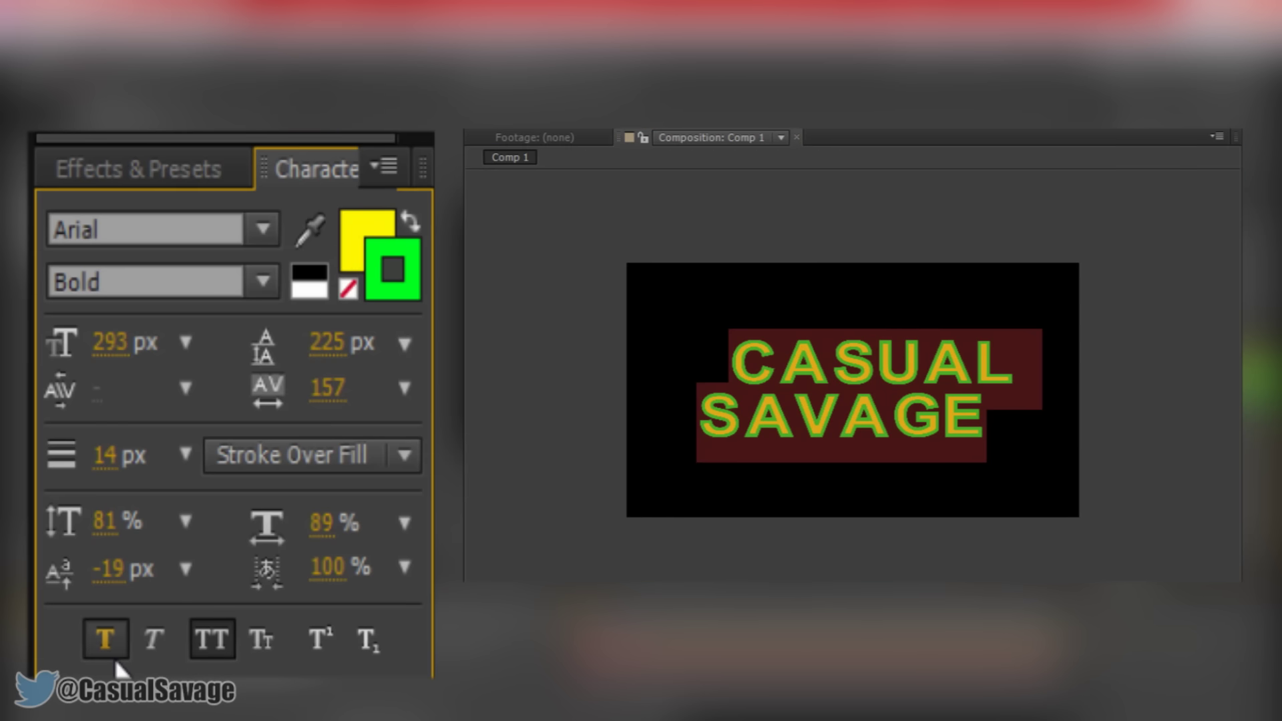
pyautogui.click(158, 651)
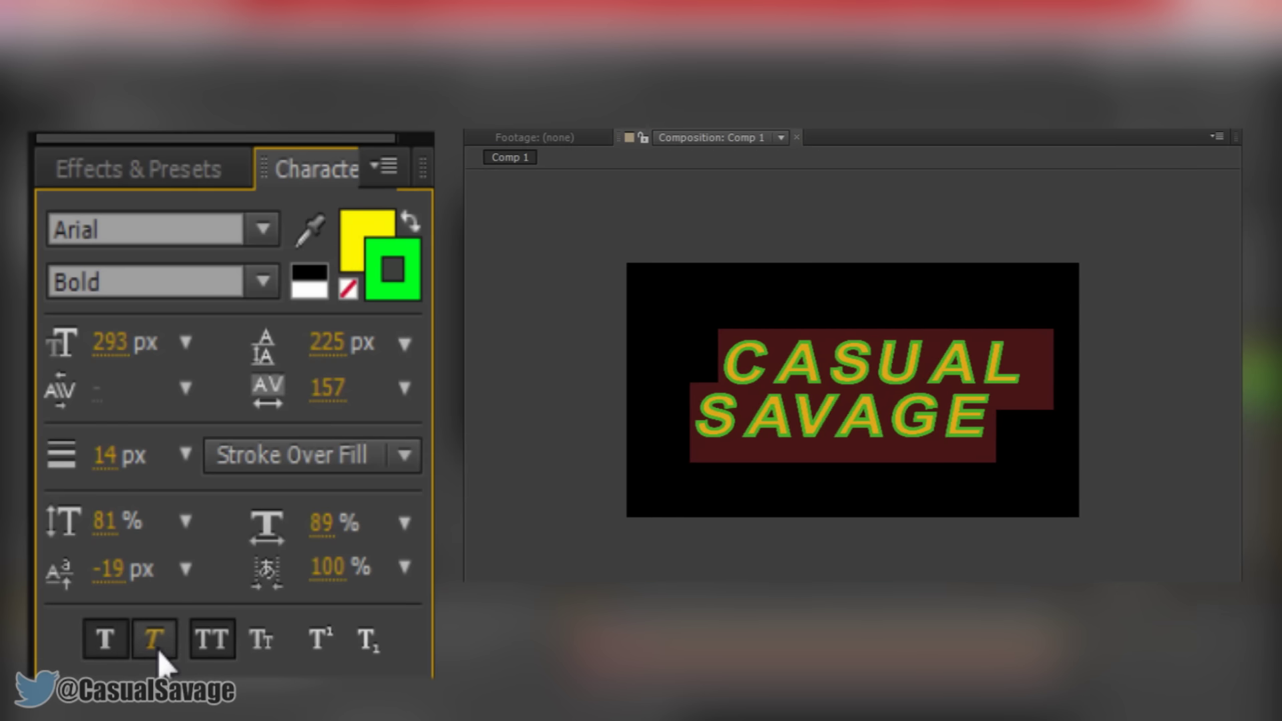
pyautogui.click(218, 650)
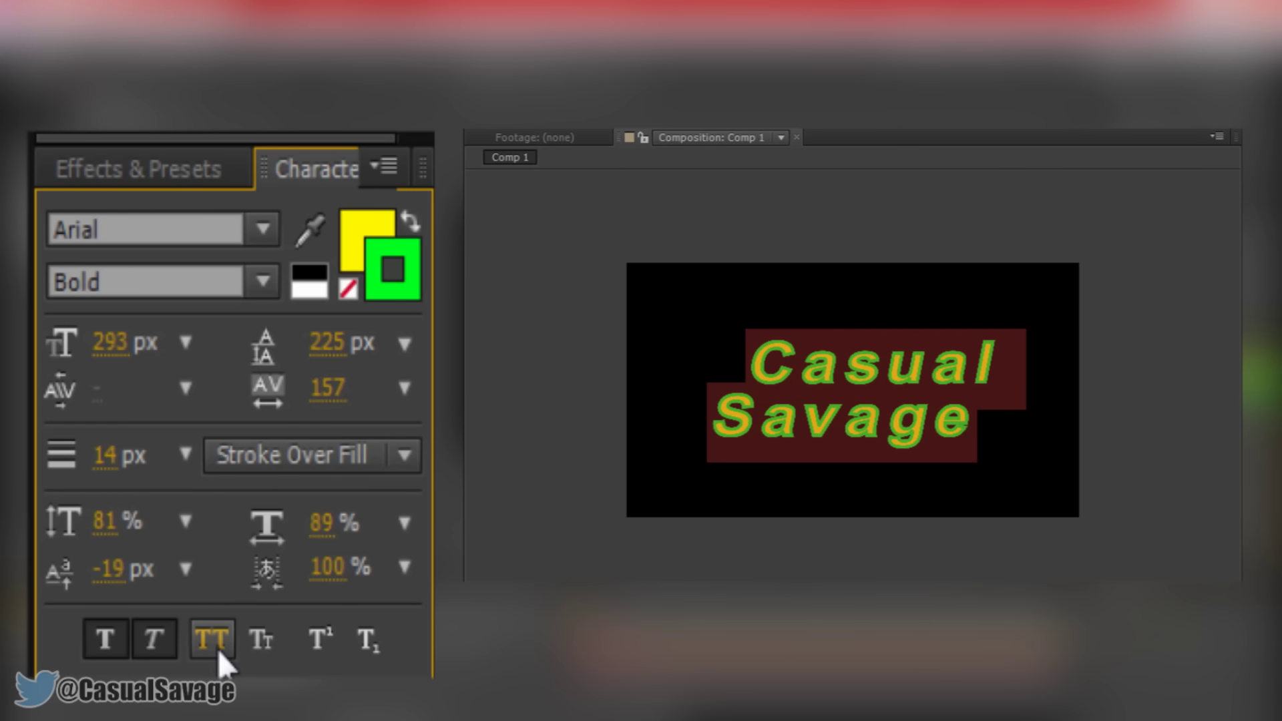
pyautogui.click(219, 652)
pyautogui.click(267, 633)
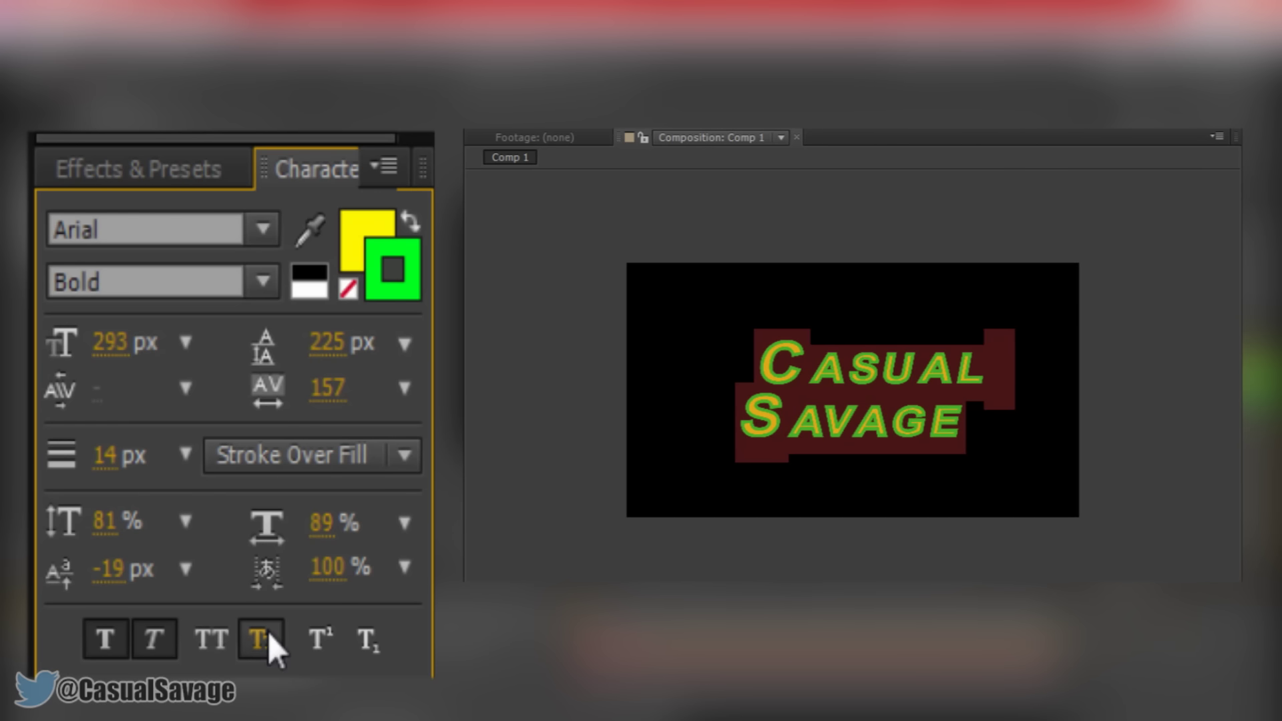
pyautogui.click(300, 638)
pyautogui.click(367, 634)
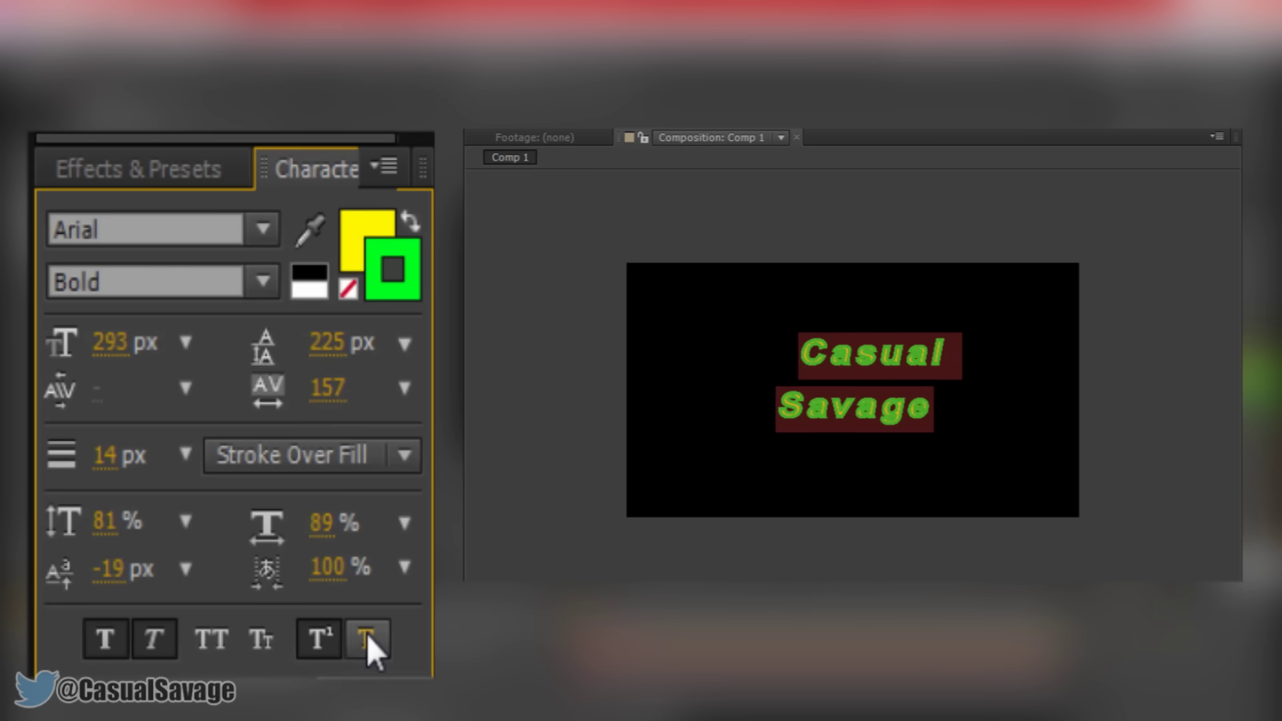
pyautogui.click(371, 635)
pyautogui.click(371, 634)
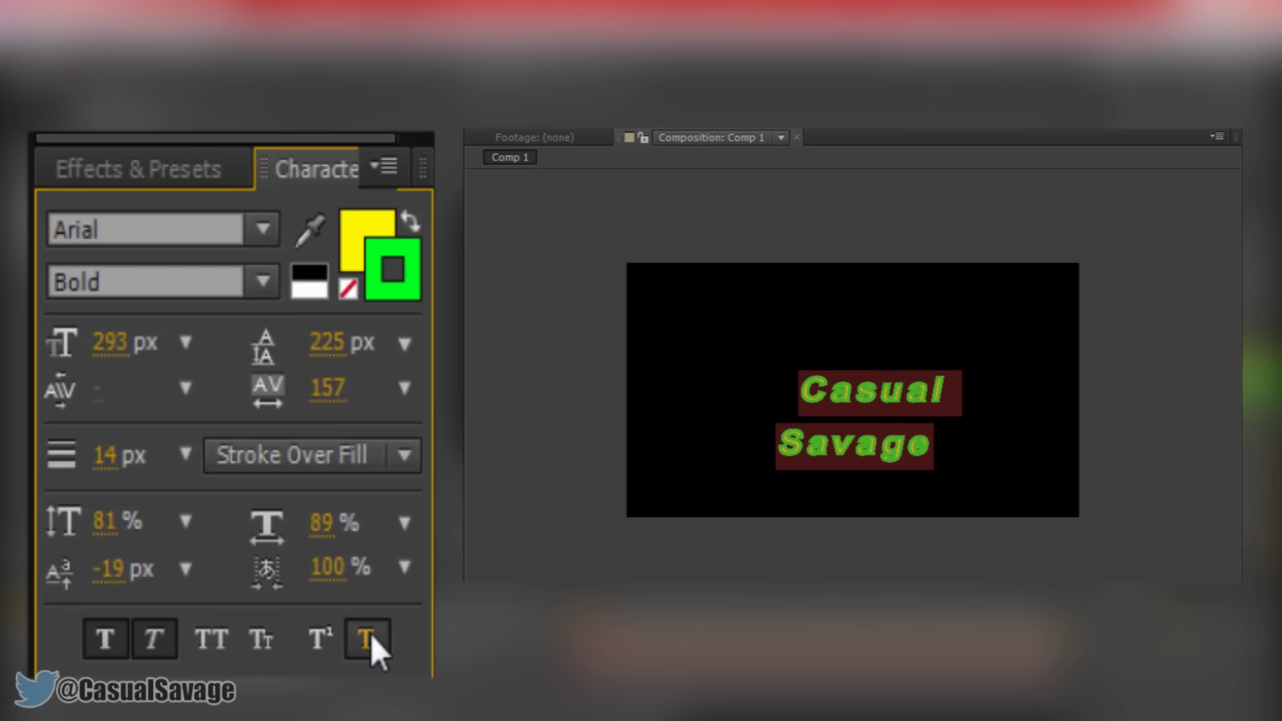
pyautogui.click(371, 634)
pyautogui.click(209, 652)
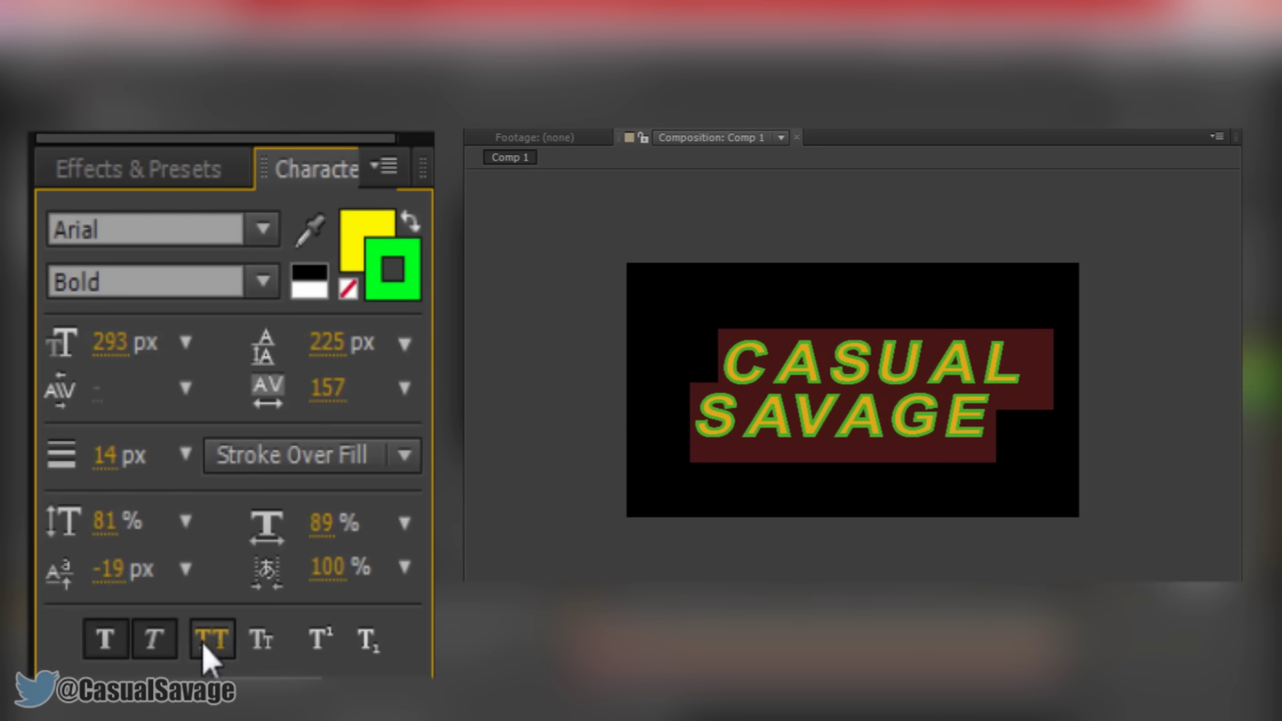
pyautogui.click(155, 641)
pyautogui.click(110, 639)
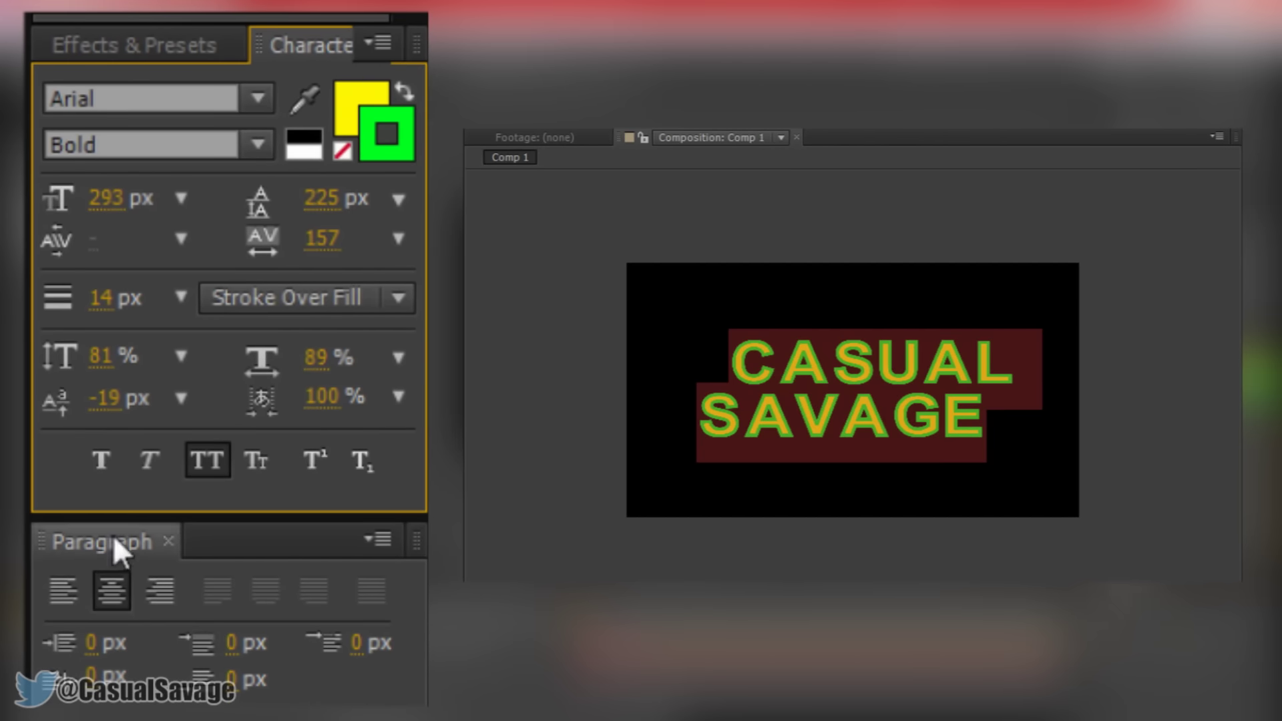
# - Try left and centre paragraph alignment while moving the text toward the comp centre
pyautogui.click(125, 542)
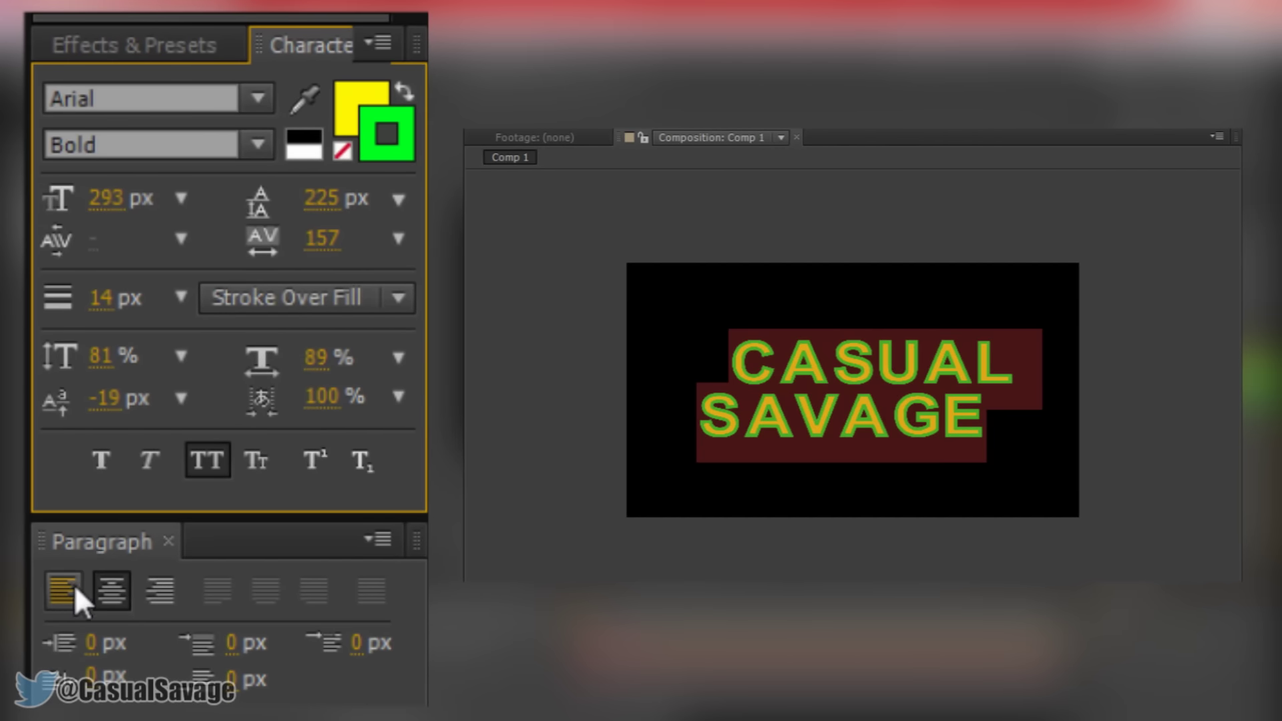
pyautogui.click(69, 592)
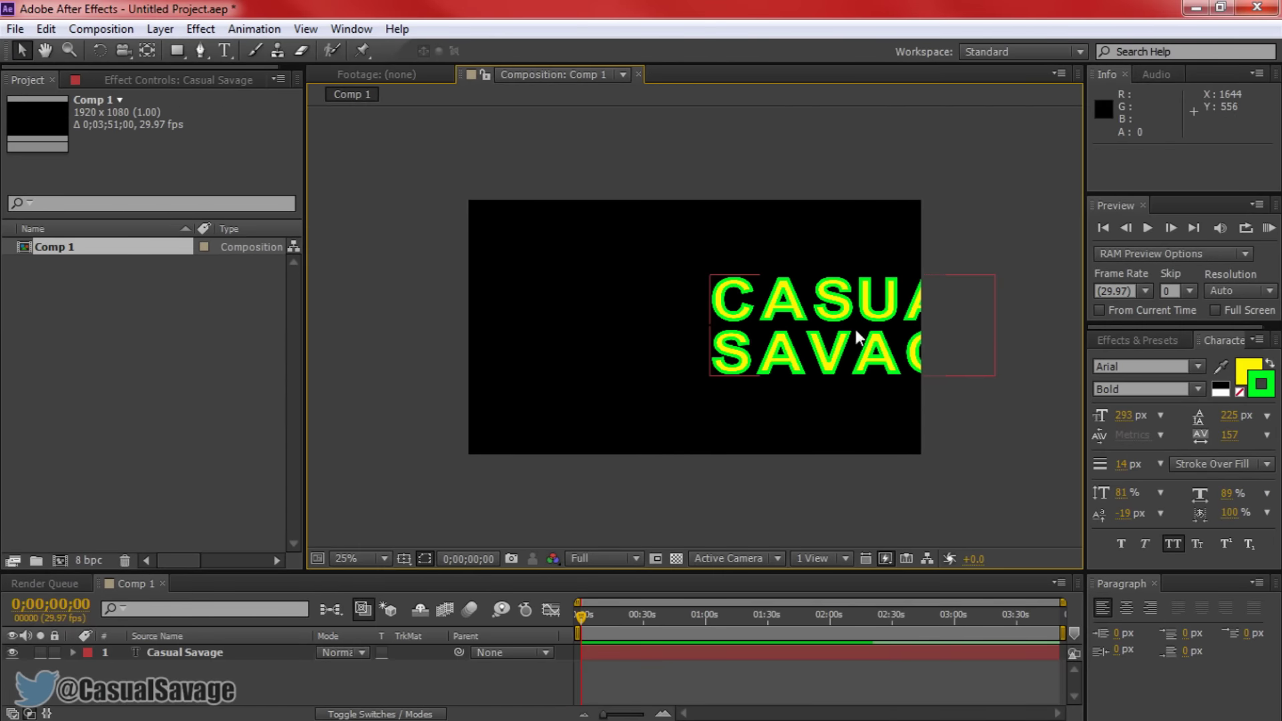
pyautogui.moveTo(1172, 452); pyautogui.dragTo(859, 447)
pyautogui.moveTo(625, 325); pyautogui.dragTo(589, 327)
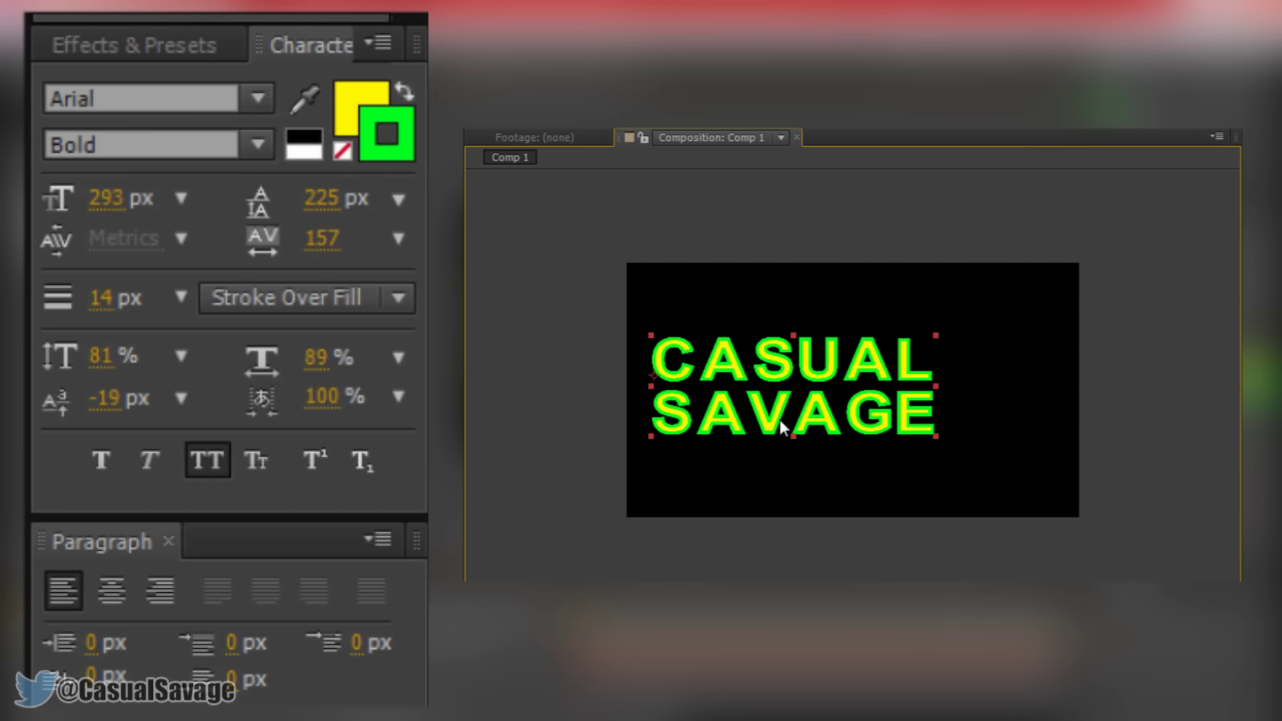
pyautogui.click(123, 601)
pyautogui.moveTo(773, 407); pyautogui.dragTo(970, 403)
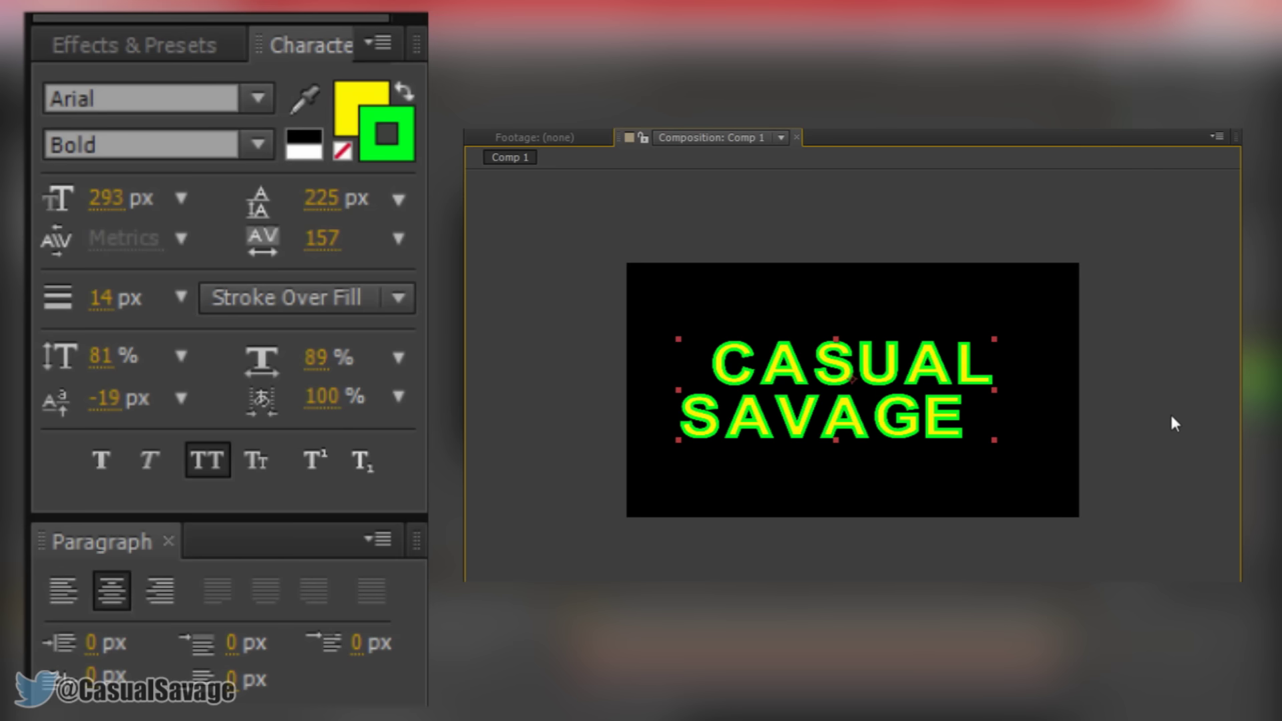
pyautogui.click(66, 235)
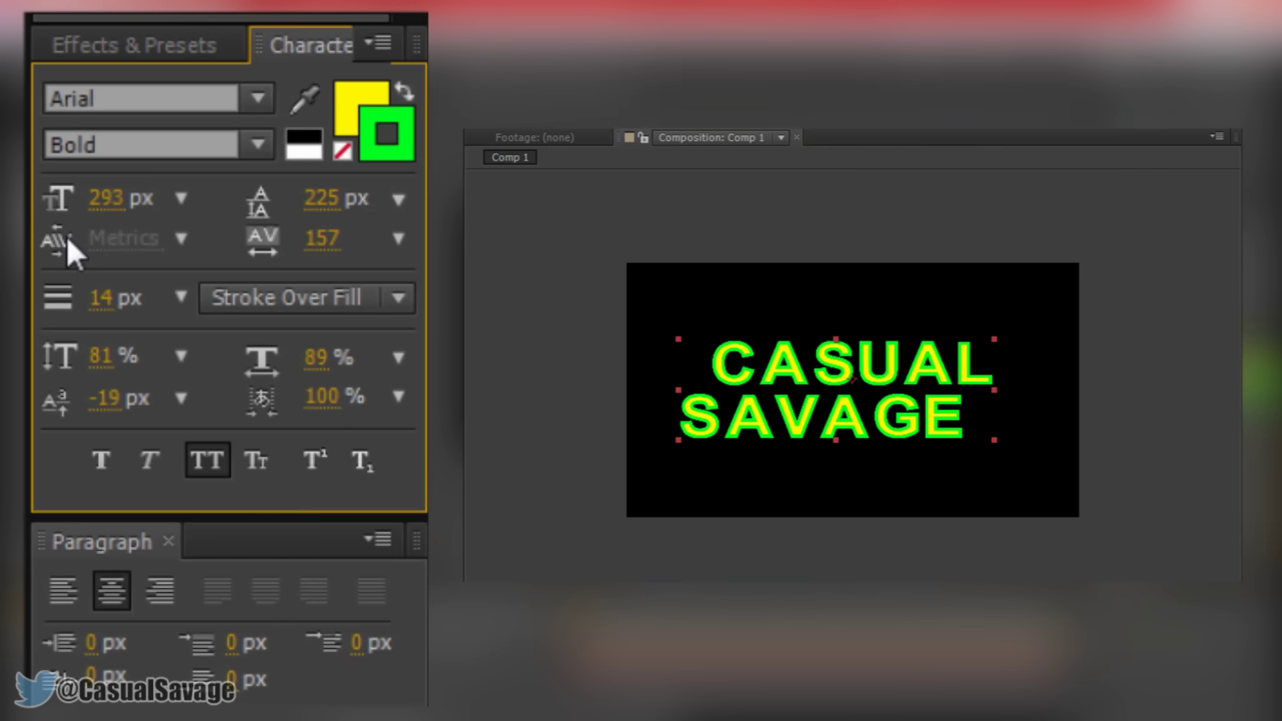
# - Switch the text to right alignment and re-centre it in the comp
pyautogui.click(1217, 514)
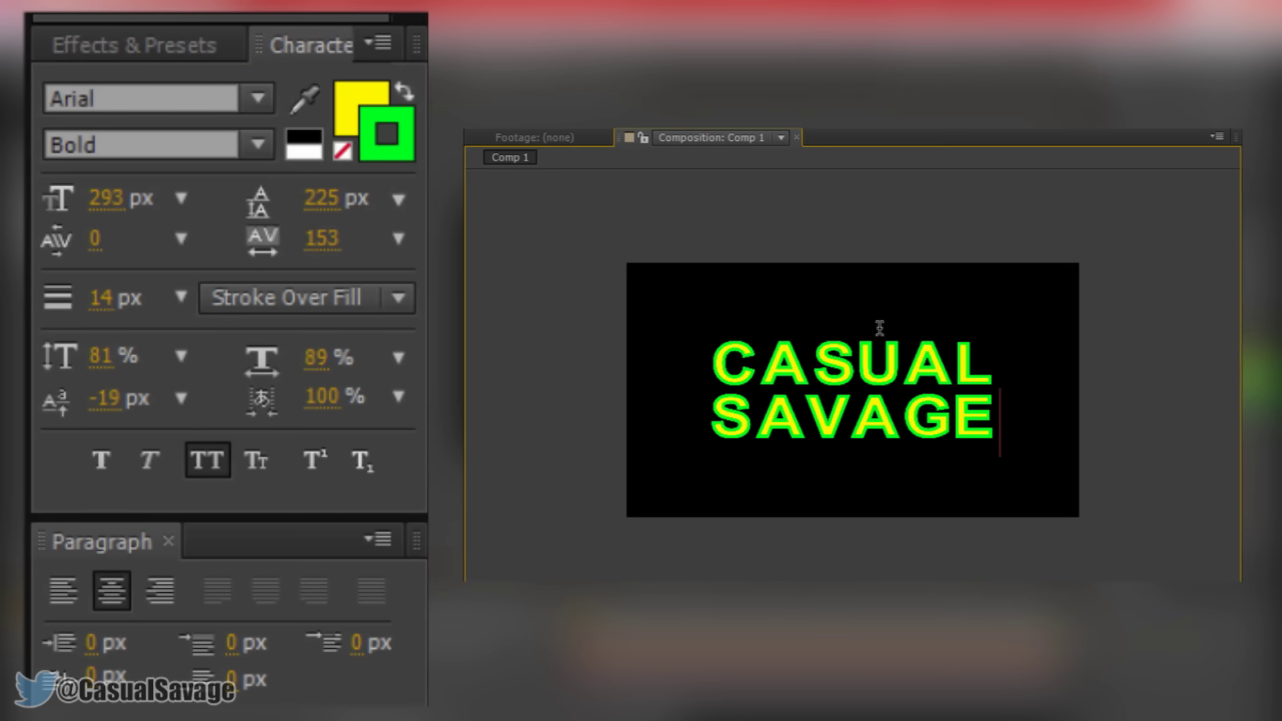
pyautogui.press('Escape')
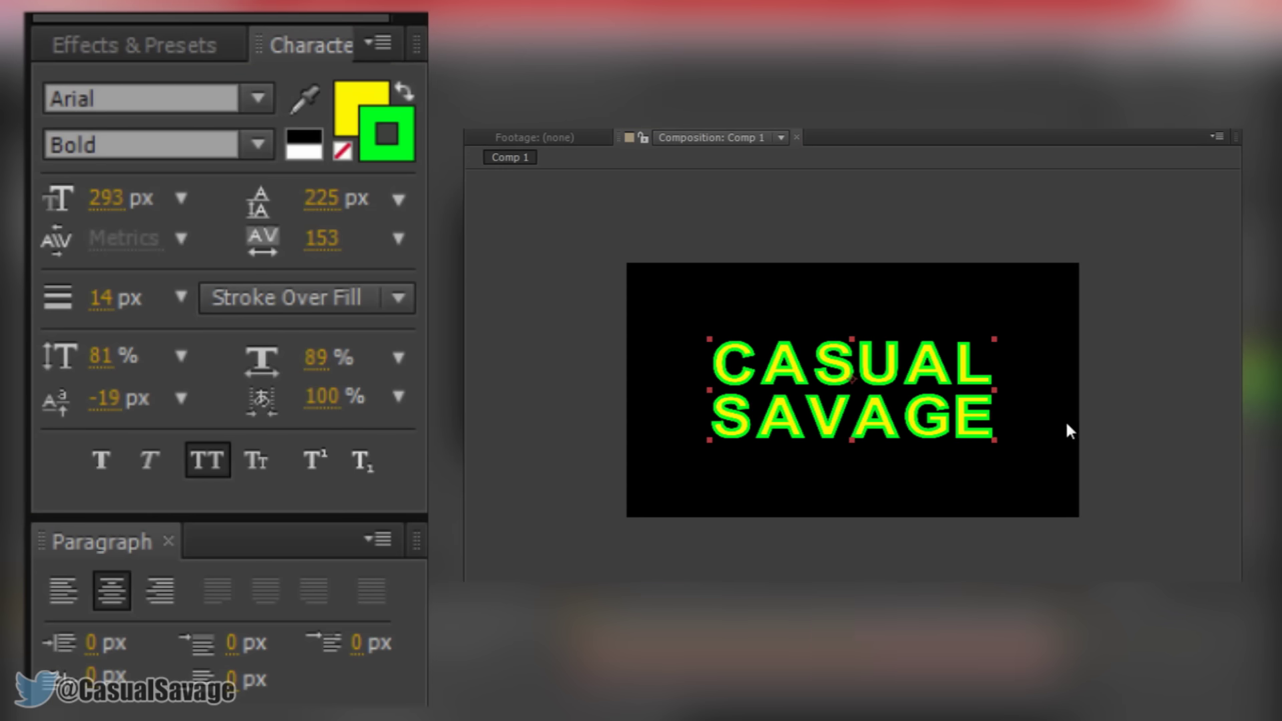
pyautogui.click(161, 594)
pyautogui.moveTo(803, 400); pyautogui.dragTo(942, 401)
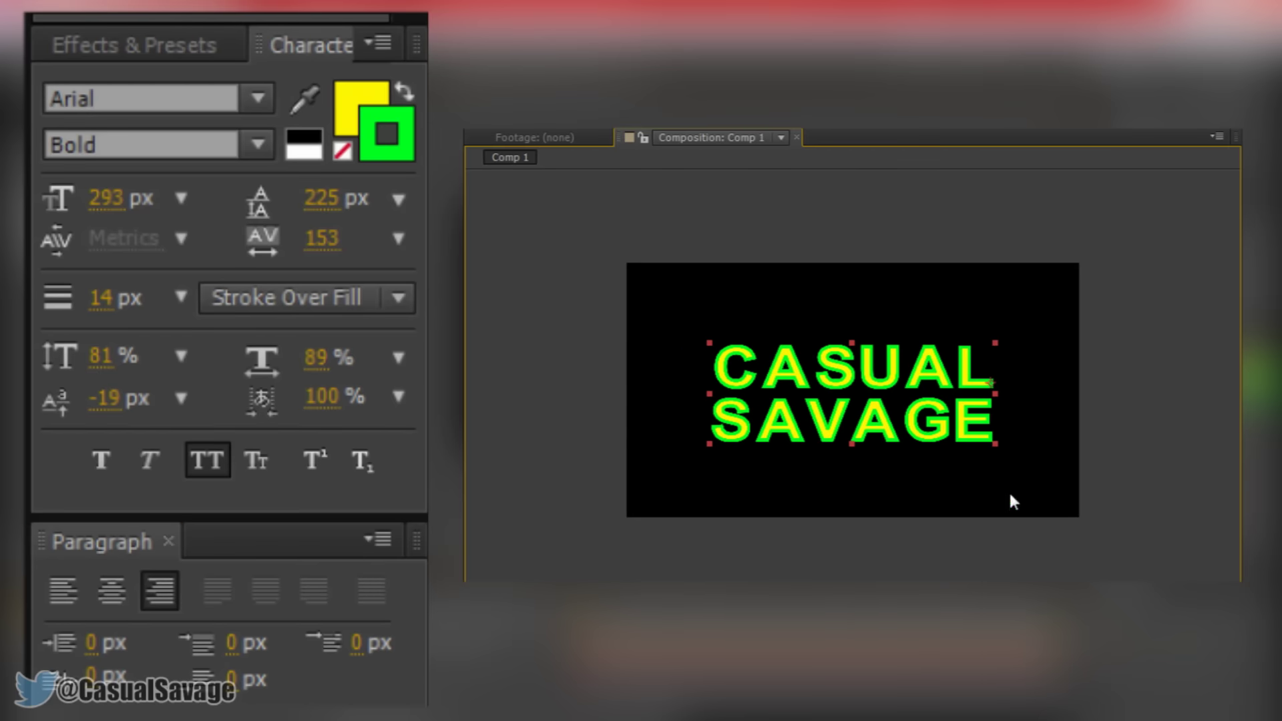
# - Insert 123 after CASUAL so it reads CASUAL123 SAVAGE, then fine-tune its position
pyautogui.doubleClick(1025, 388)
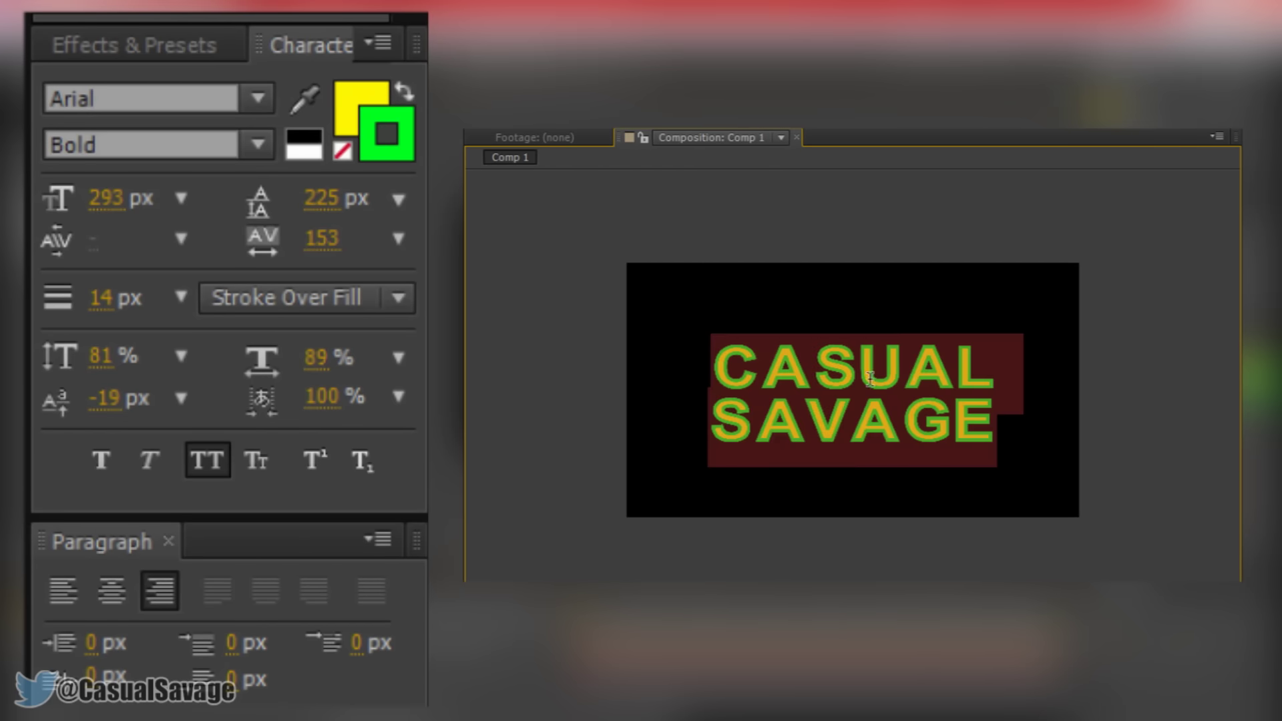
pyautogui.click(1025, 388)
pyautogui.write('123')
pyautogui.moveTo(915, 468); pyautogui.dragTo(962, 466)
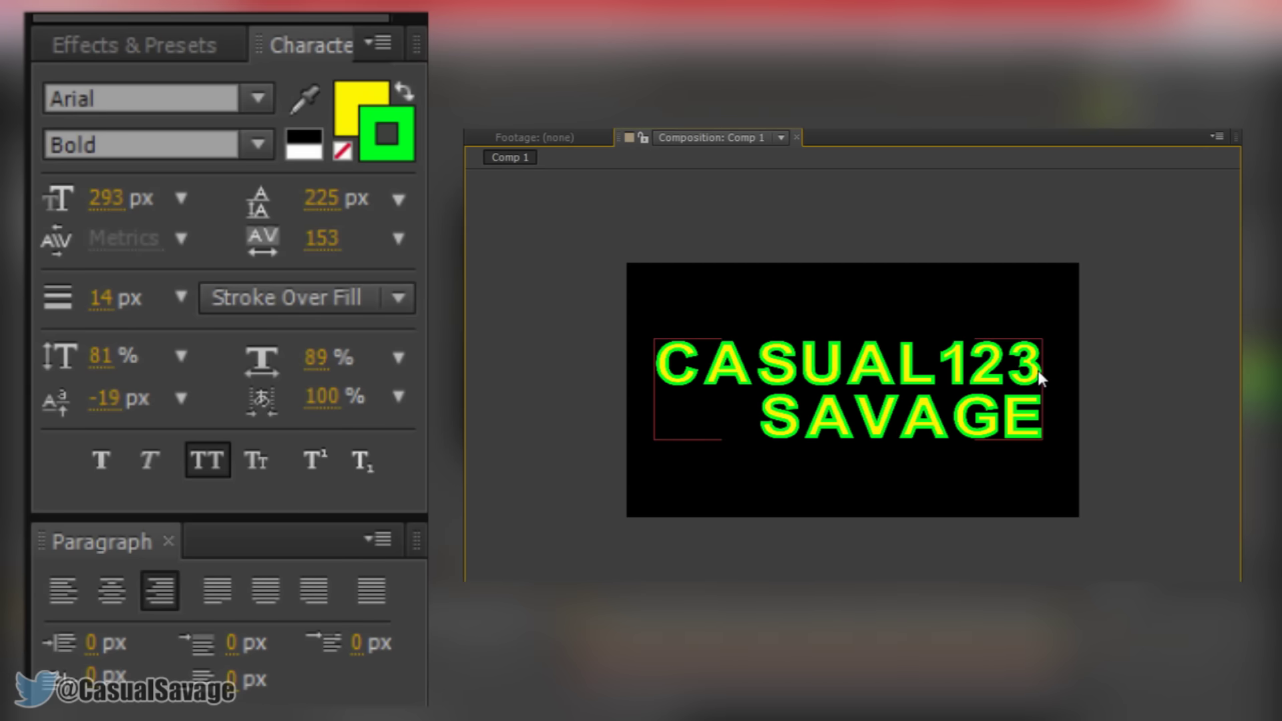
pyautogui.moveTo(1040, 378); pyautogui.dragTo(1032, 384)
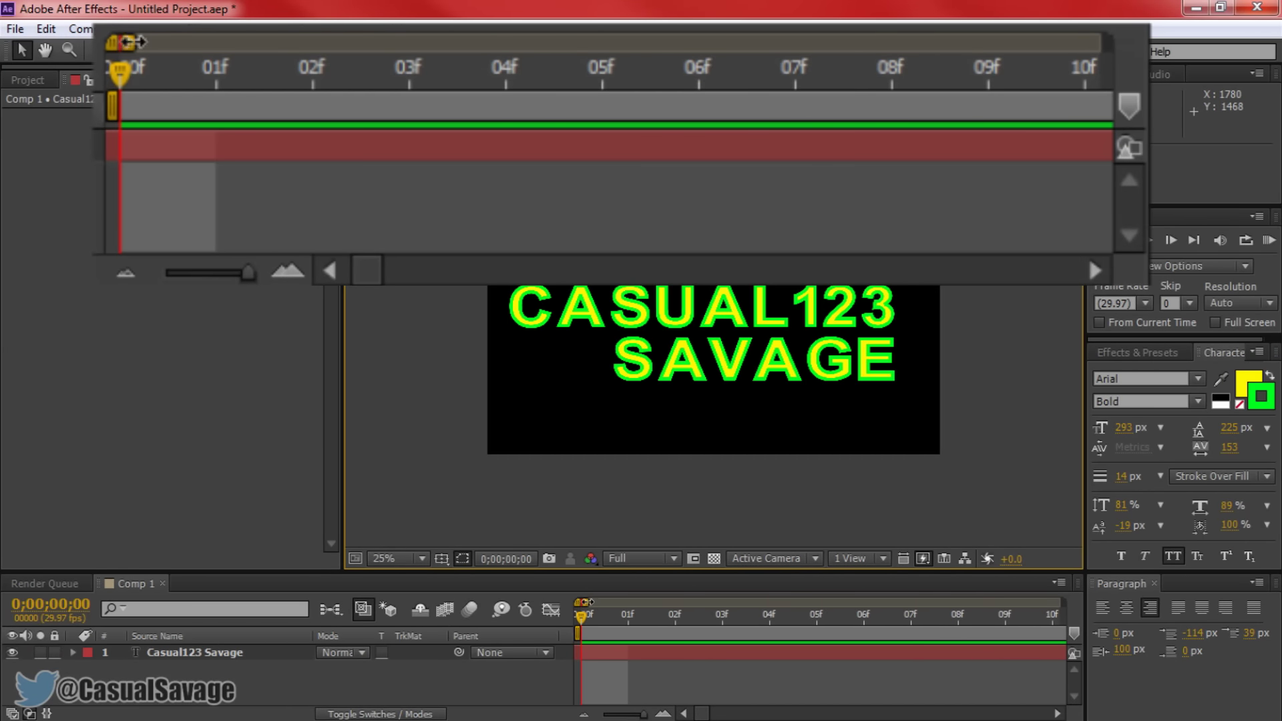
# - Zoom the timeline and drag the Casual123 Savage layer's end back to 3 seconds
pyautogui.moveTo(583, 602); pyautogui.dragTo(1064, 594)
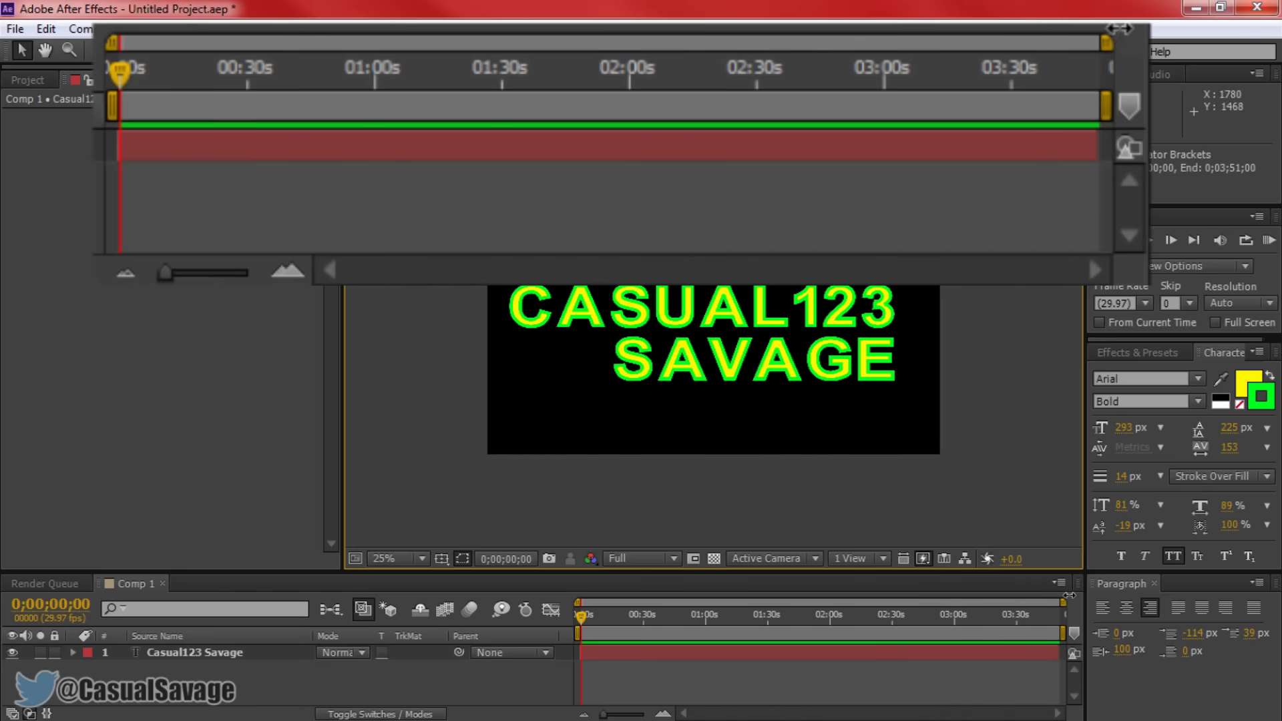
pyautogui.click(1068, 653)
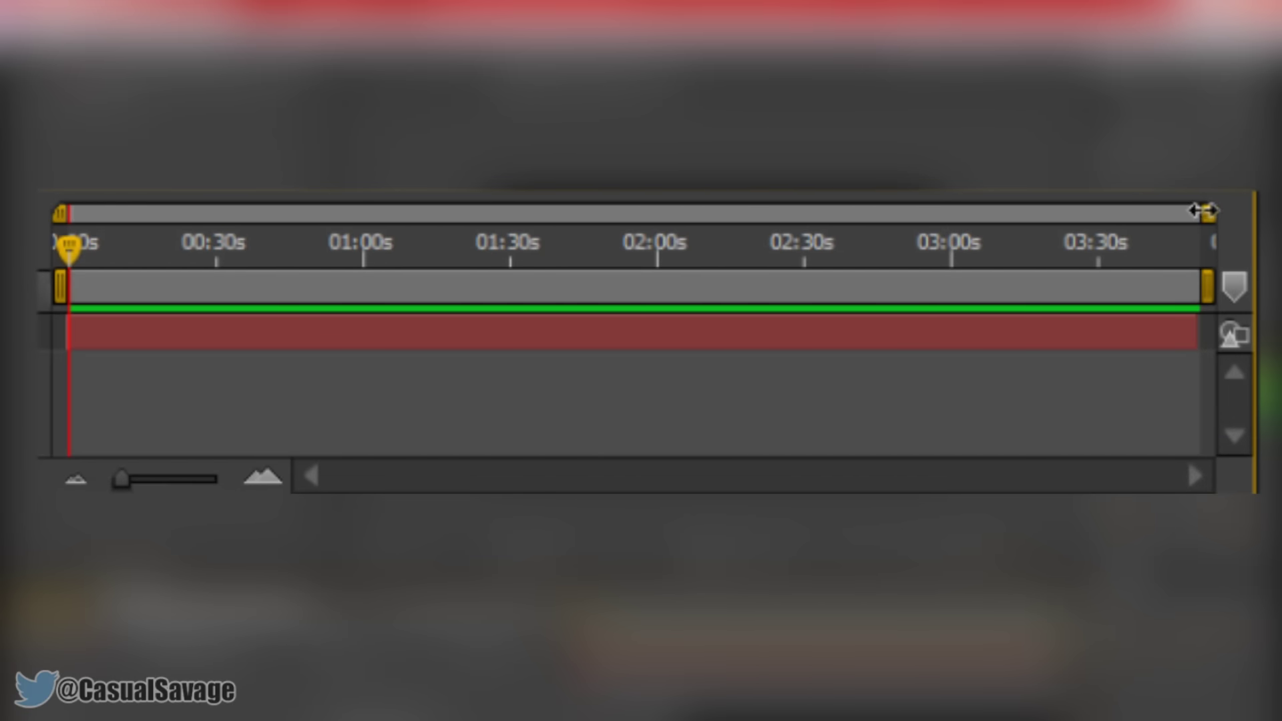
pyautogui.moveTo(1202, 211); pyautogui.dragTo(864, 212)
pyautogui.moveTo(120, 478); pyautogui.dragTo(242, 479)
pyautogui.click(1192, 331)
pyautogui.moveTo(1192, 330); pyautogui.dragTo(115, 314)
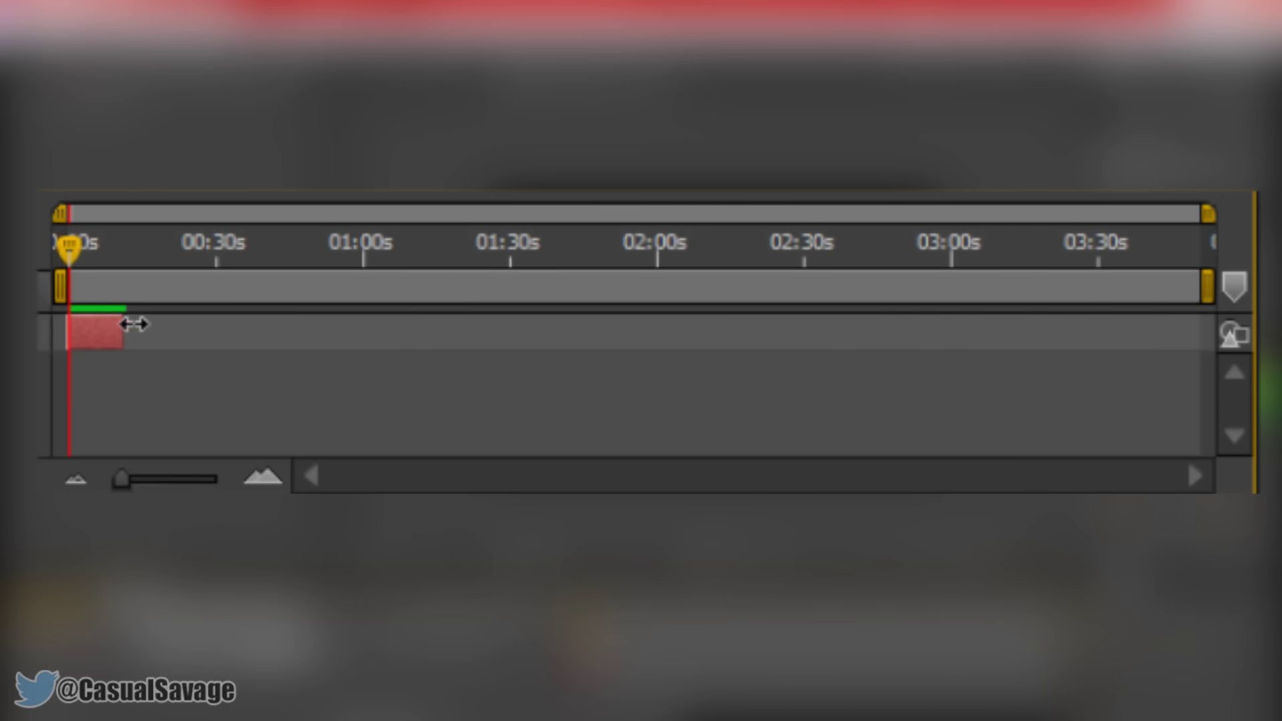
pyautogui.moveTo(137, 481); pyautogui.dragTo(209, 487)
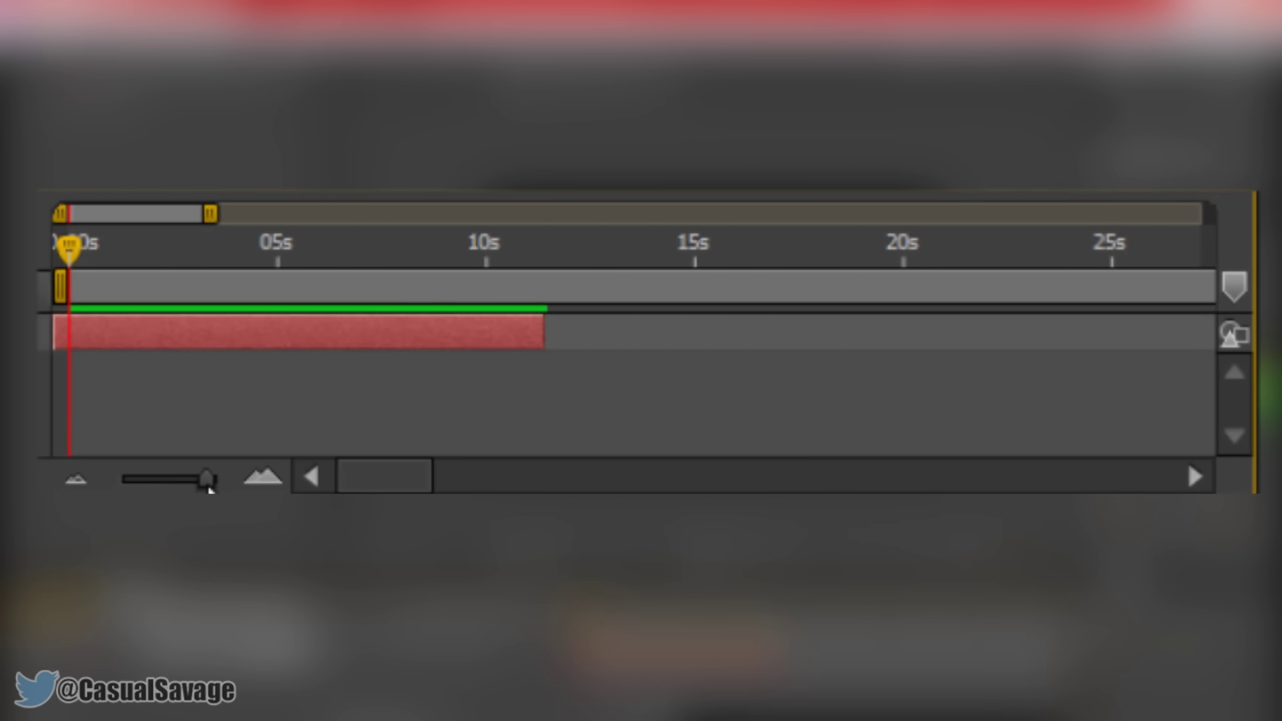
pyautogui.moveTo(544, 326); pyautogui.dragTo(286, 322)
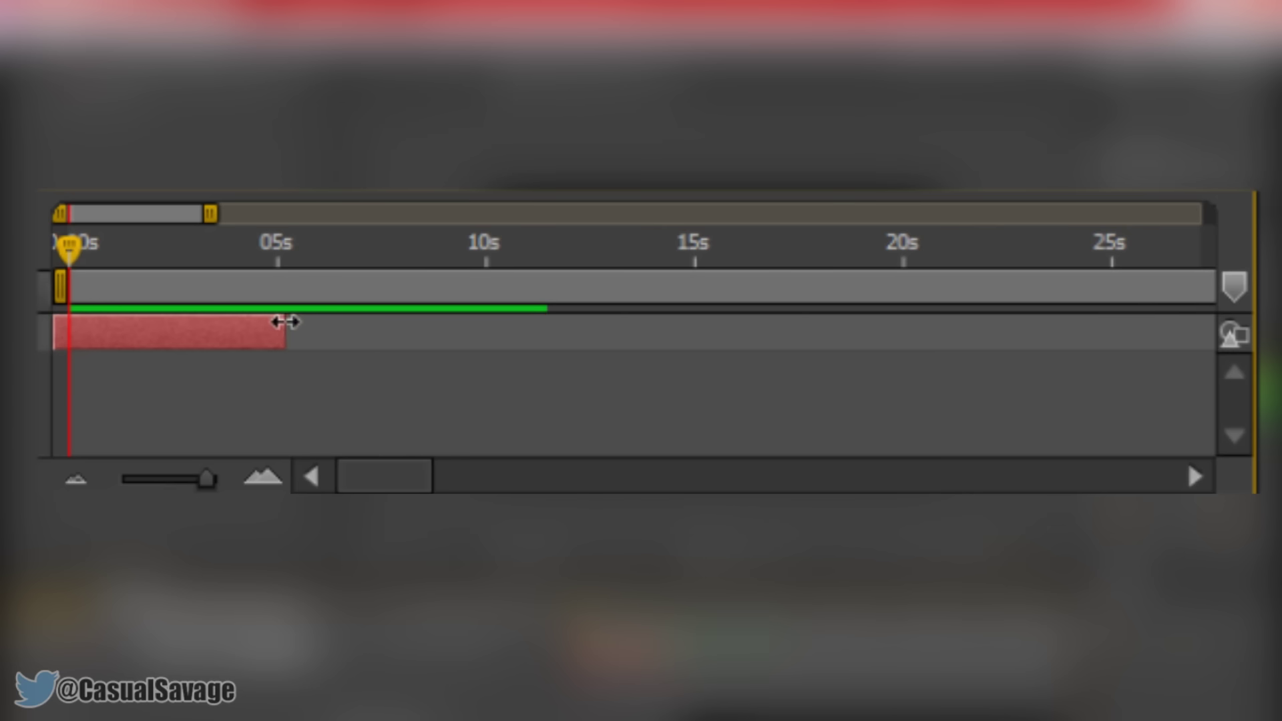
pyautogui.moveTo(215, 481)
pyautogui.mouseDown()
pyautogui.moveTo(200, 480)
pyautogui.moveTo(237, 476)
pyautogui.moveTo(214, 481)
pyautogui.mouseUp()
pyautogui.moveTo(1099, 329); pyautogui.dragTo(665, 335)
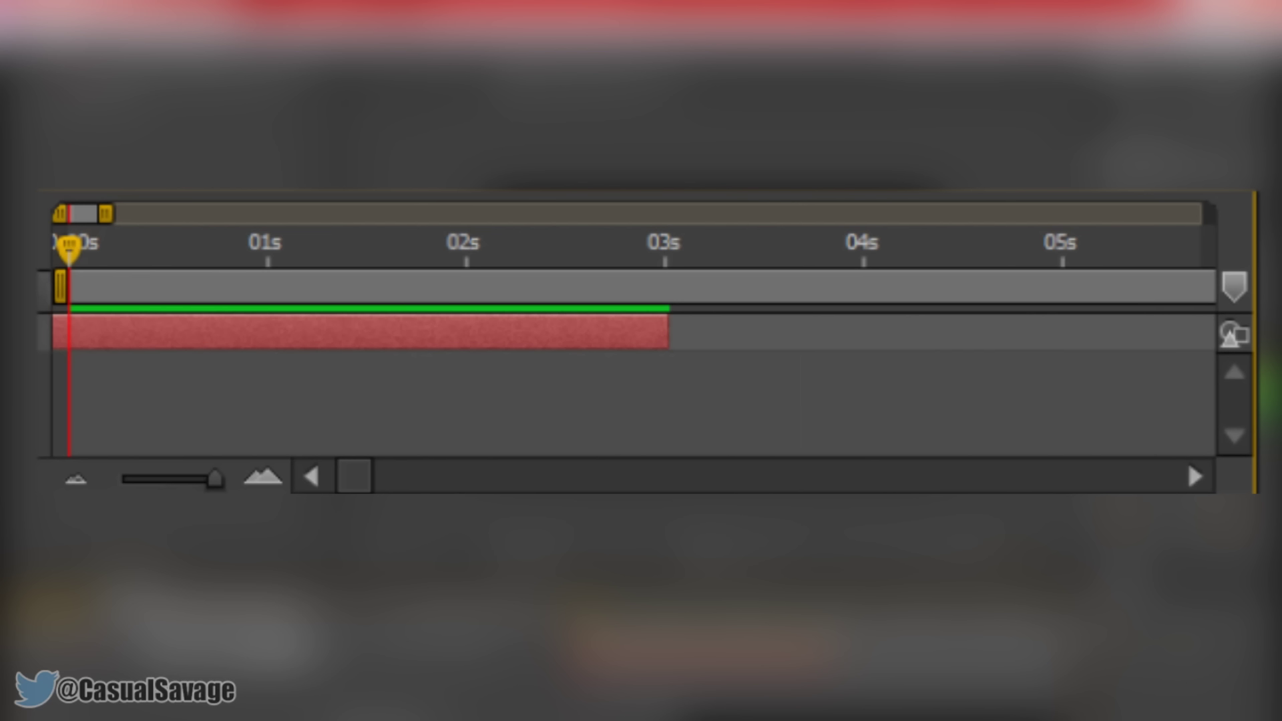
# - Preview Comp 1 and stop it after the text disappears at 3 seconds
pyautogui.click(1147, 241)
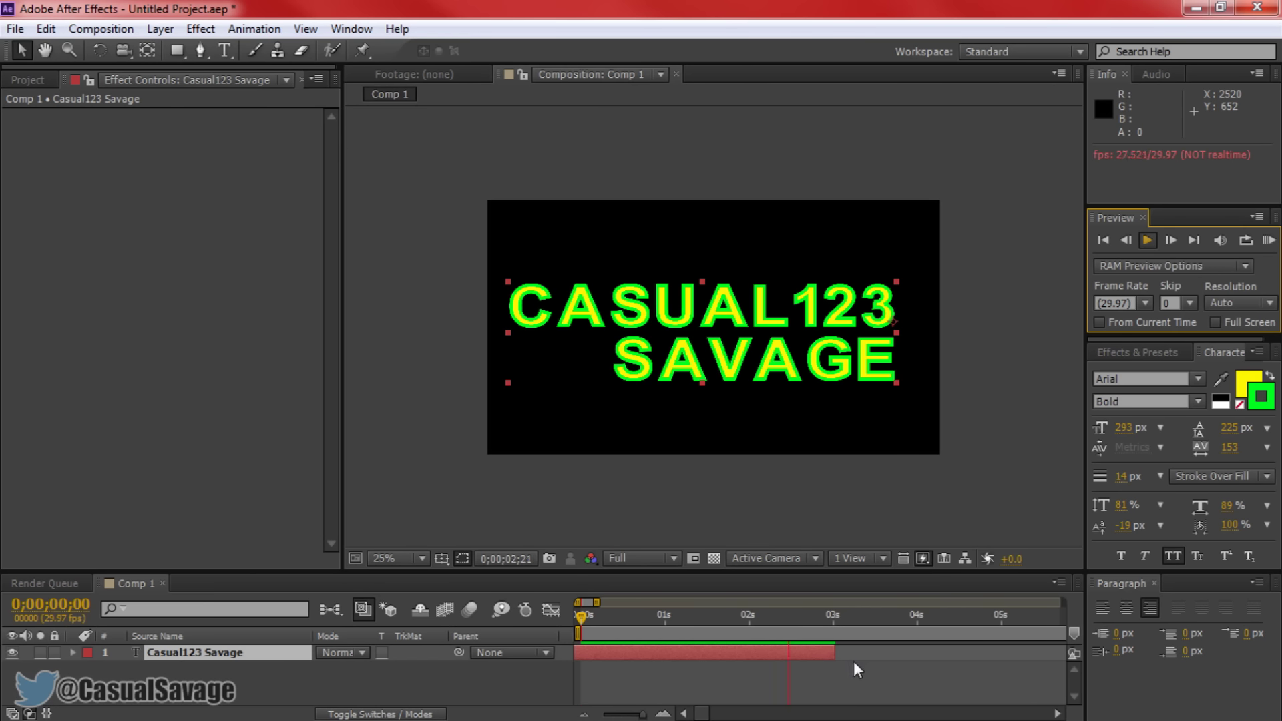
pyautogui.click(1158, 244)
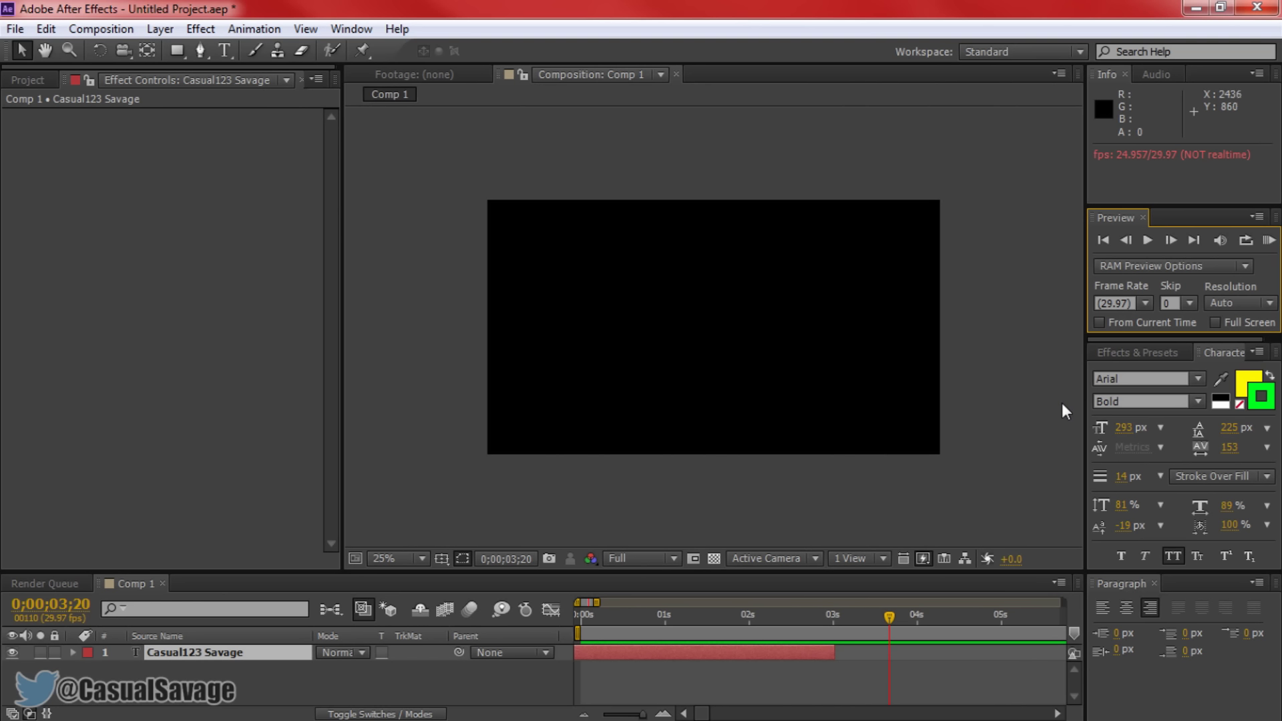